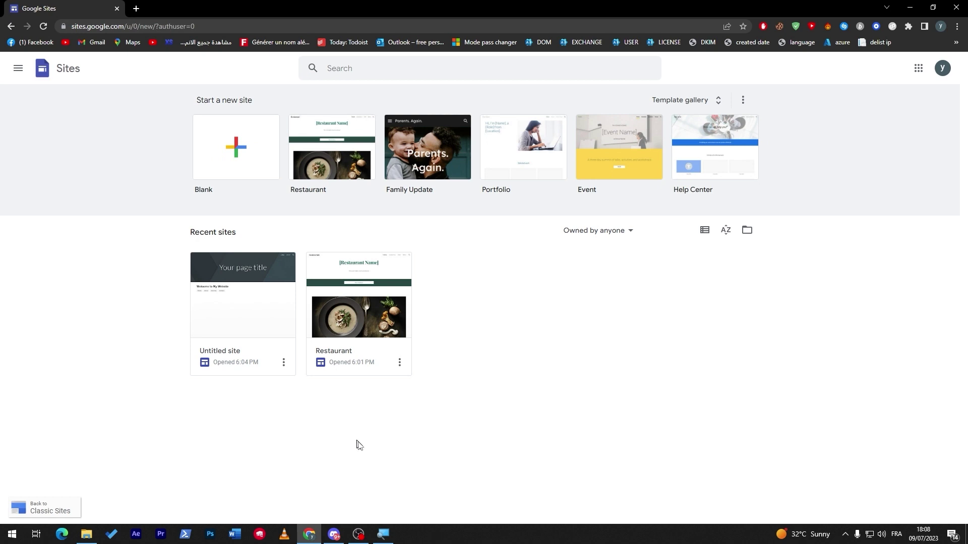
# Step: Search Google for 'facebook pixel' in a new tab
pyautogui.click(139, 11)
pyautogui.write('facebook pixel')
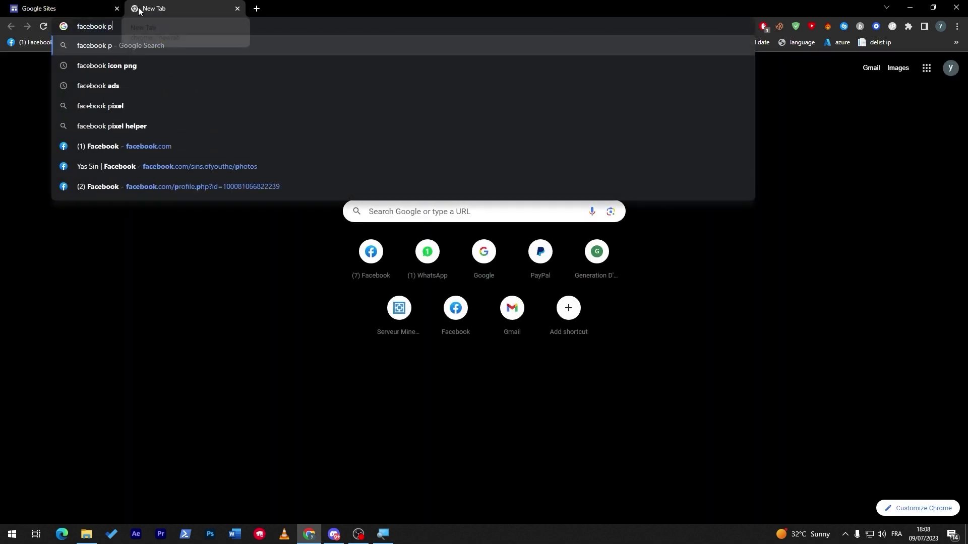
pyautogui.press('Return')
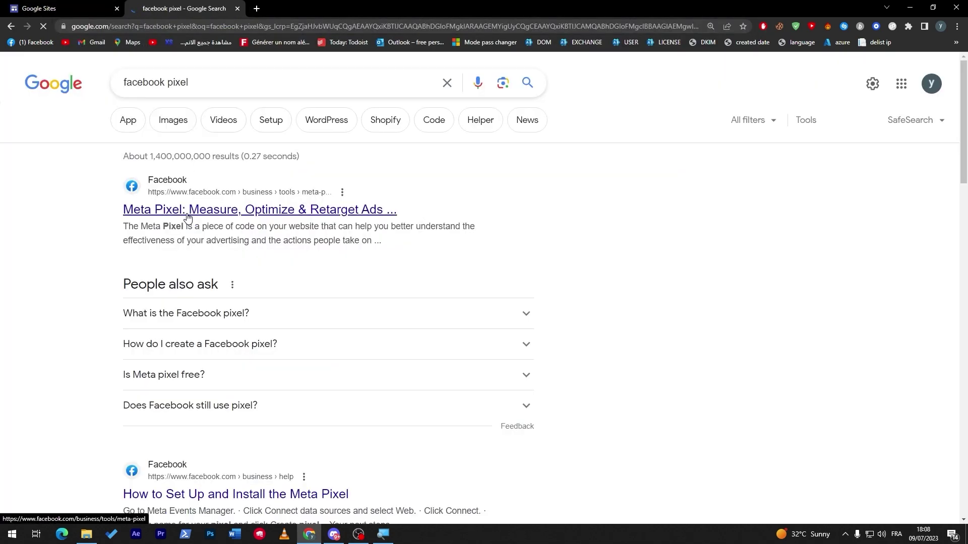
pyautogui.click(196, 217)
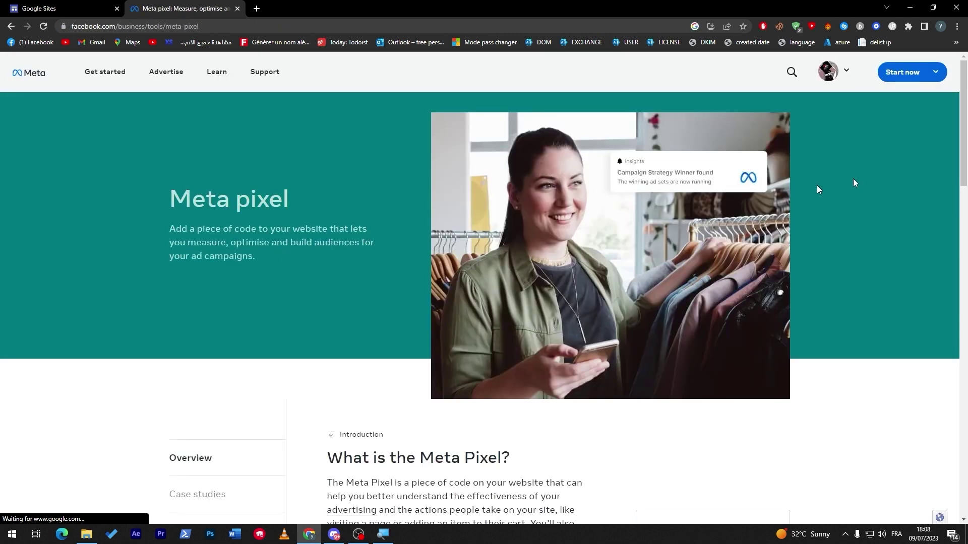
pyautogui.scroll(-2, 948, 126)
pyautogui.scroll(2, 954, 91)
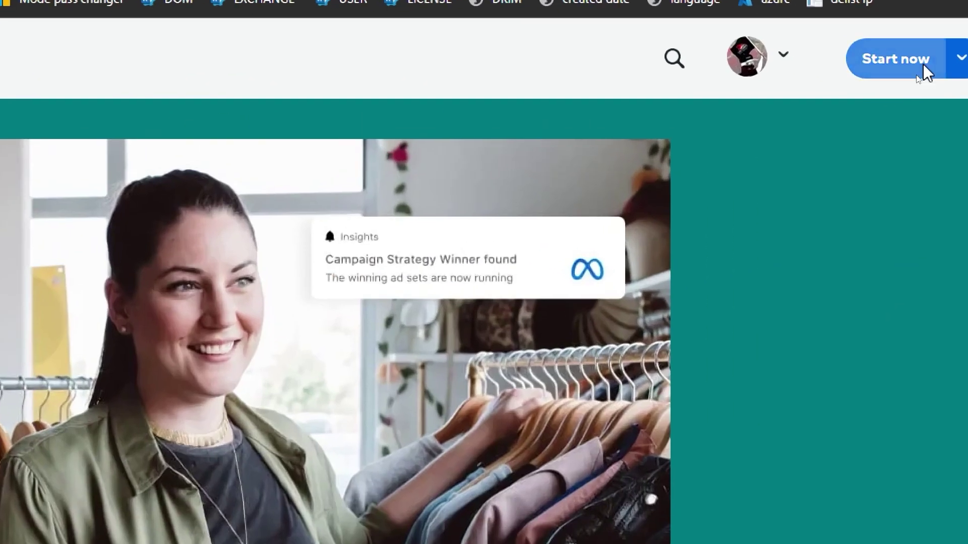
pyautogui.click(922, 62)
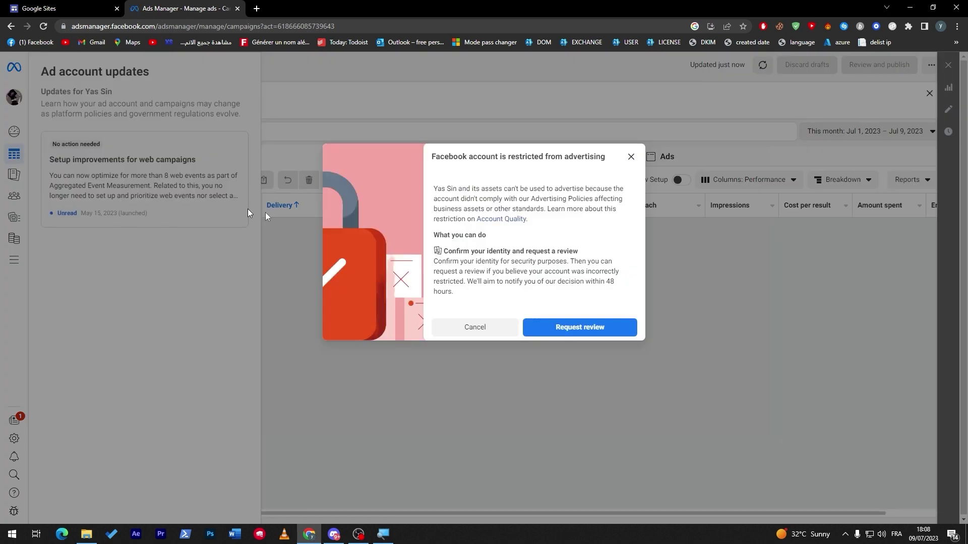
# Step: Close the advertising-restriction notice and check the ad account list, leaving the Campaigns page visible
pyautogui.click(630, 157)
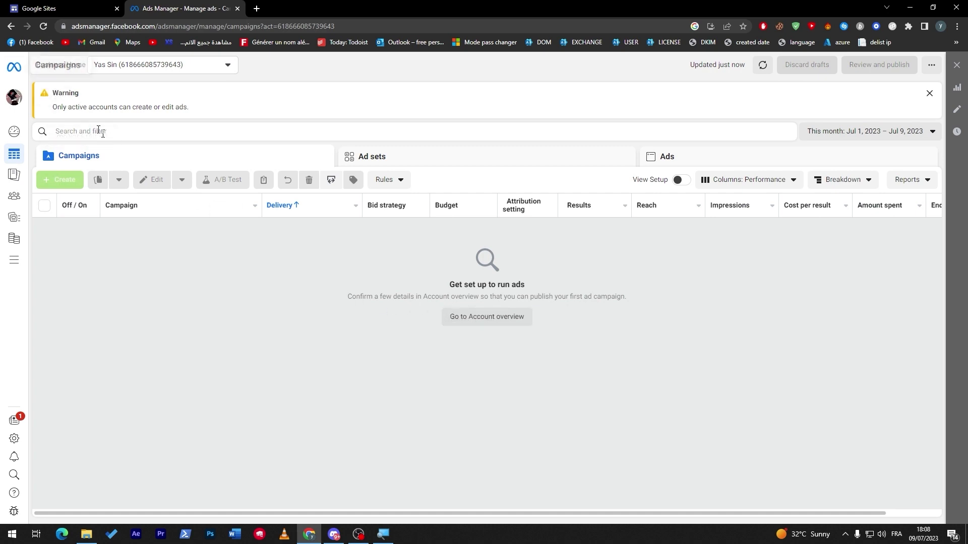
pyautogui.click(117, 65)
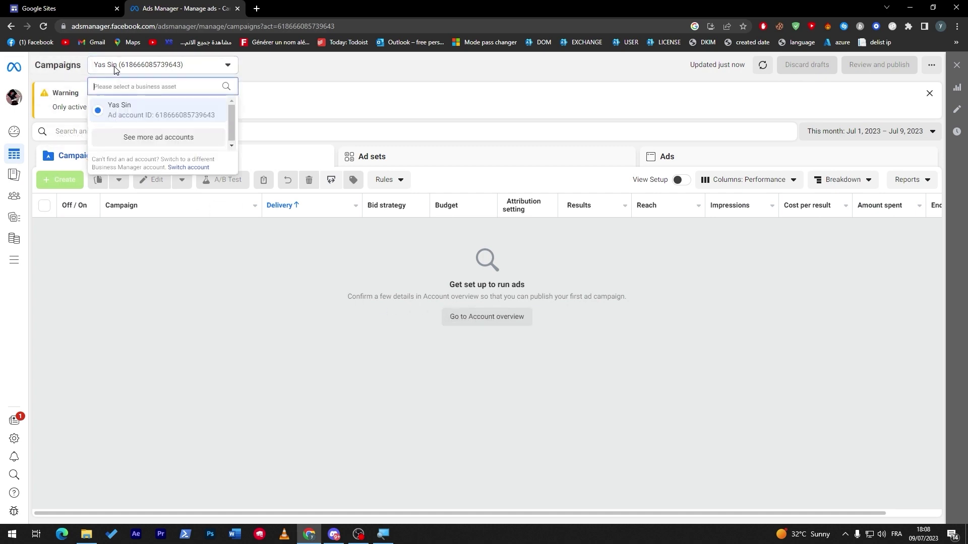
pyautogui.click(117, 65)
pyautogui.moveTo(56, 107); pyautogui.dragTo(169, 106)
pyautogui.click(122, 145)
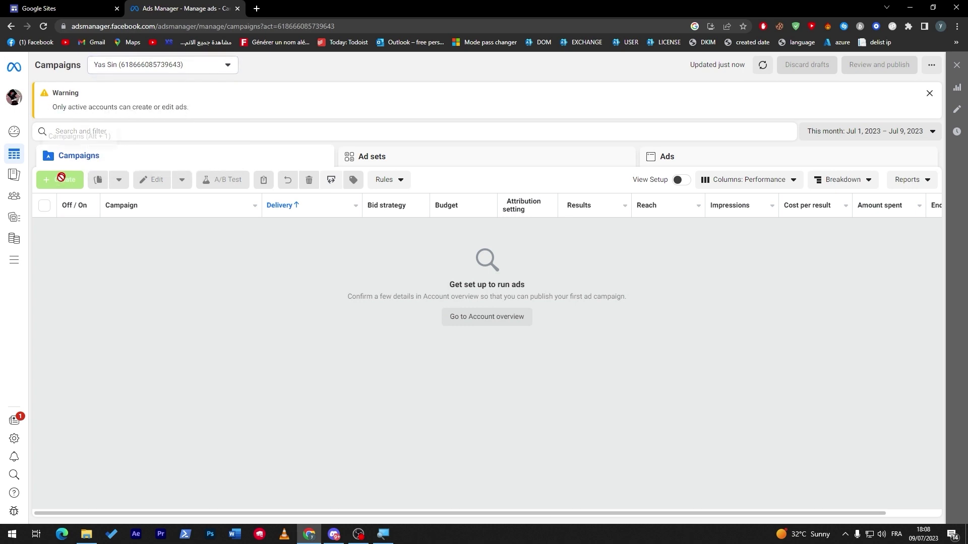
# Step: On Account Overview, dismiss the welcome popup and confirm the Facebook Page for ads
pyautogui.click(14, 131)
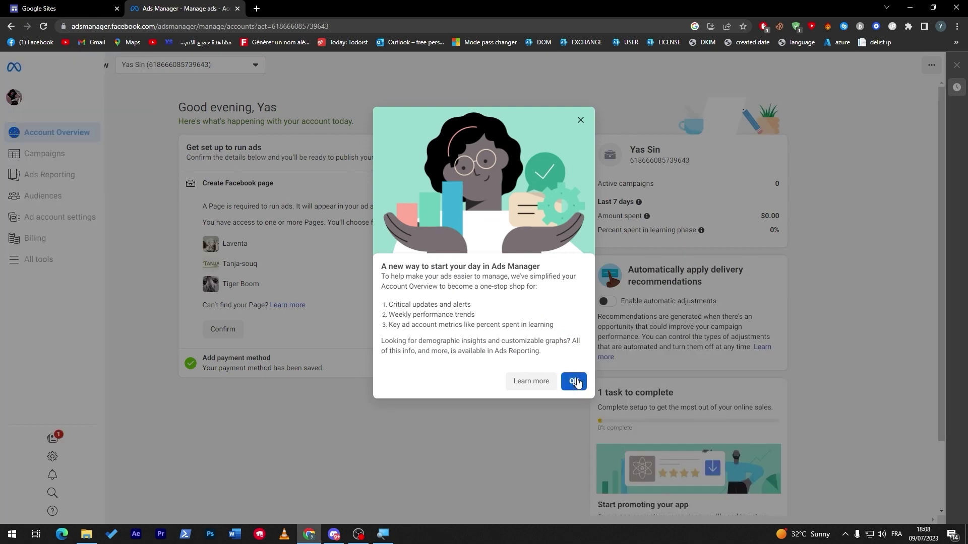
pyautogui.click(575, 381)
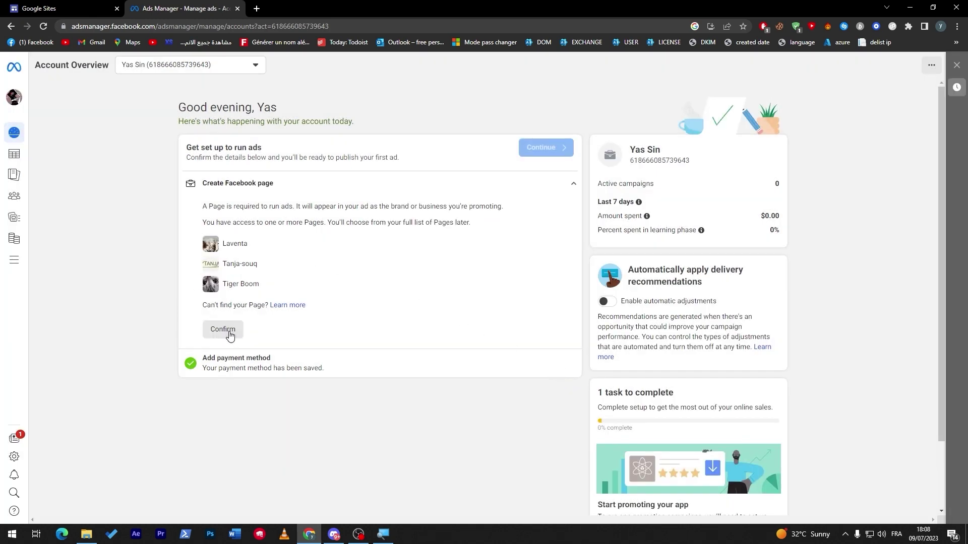
pyautogui.click(226, 330)
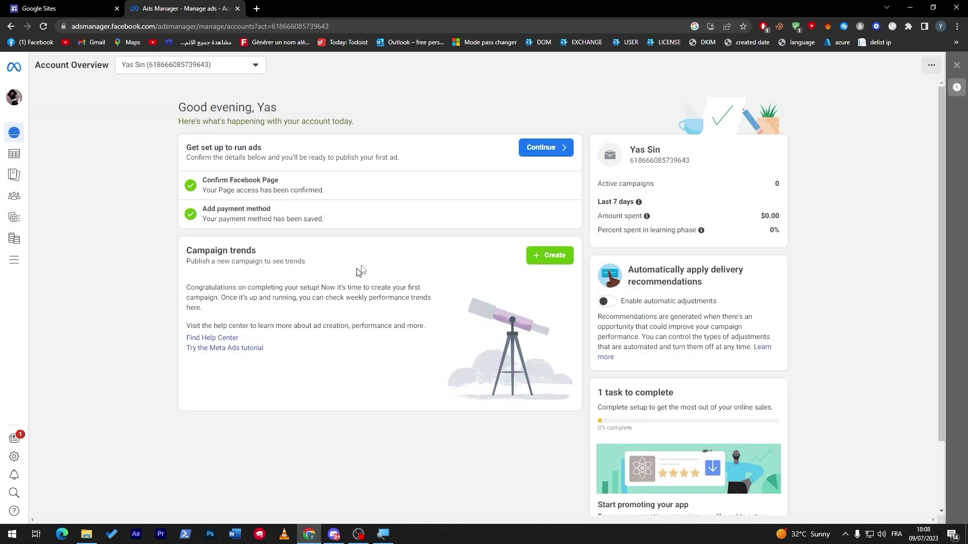
# Step: Begin a new campaign with the Traffic objective, then cancel creating it
pyautogui.click(535, 257)
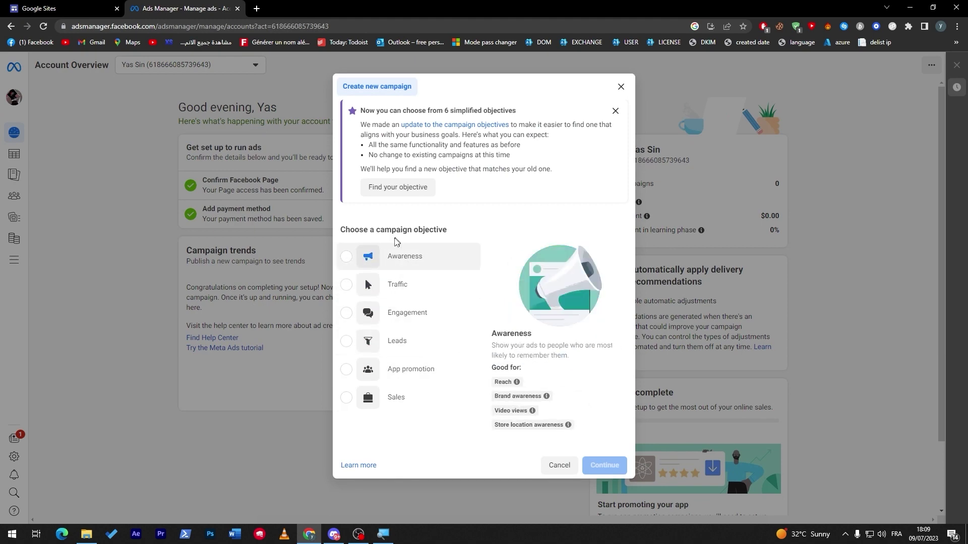
pyautogui.click(621, 87)
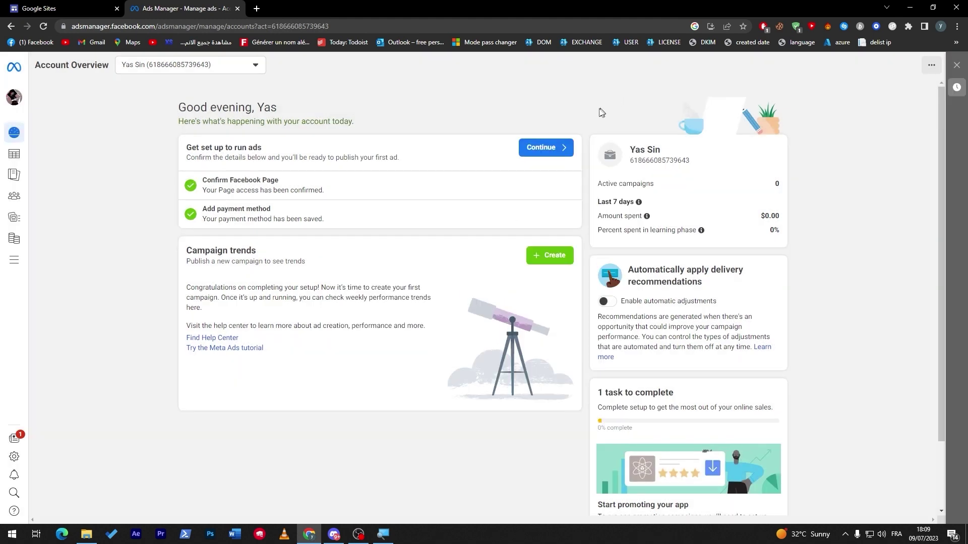
pyautogui.click(556, 148)
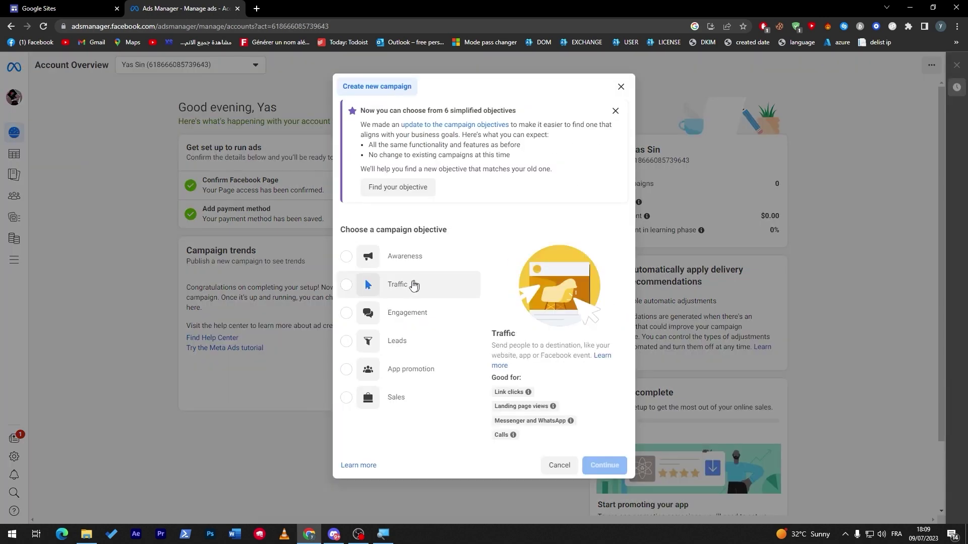
pyautogui.click(413, 283)
pyautogui.click(560, 478)
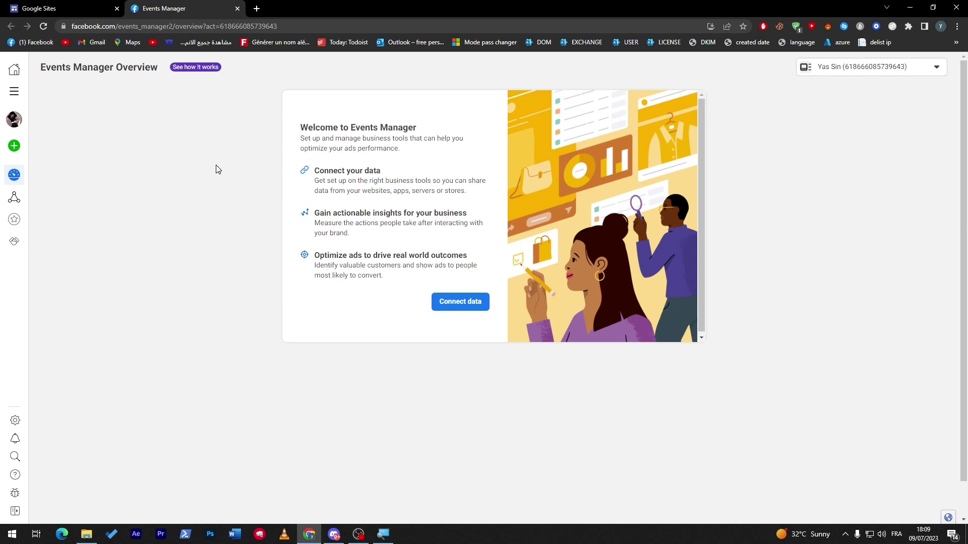
# Step: Bring up Connect data sources, read the disabled Web option's tooltip, then cancel
pyautogui.moveTo(7, 147)
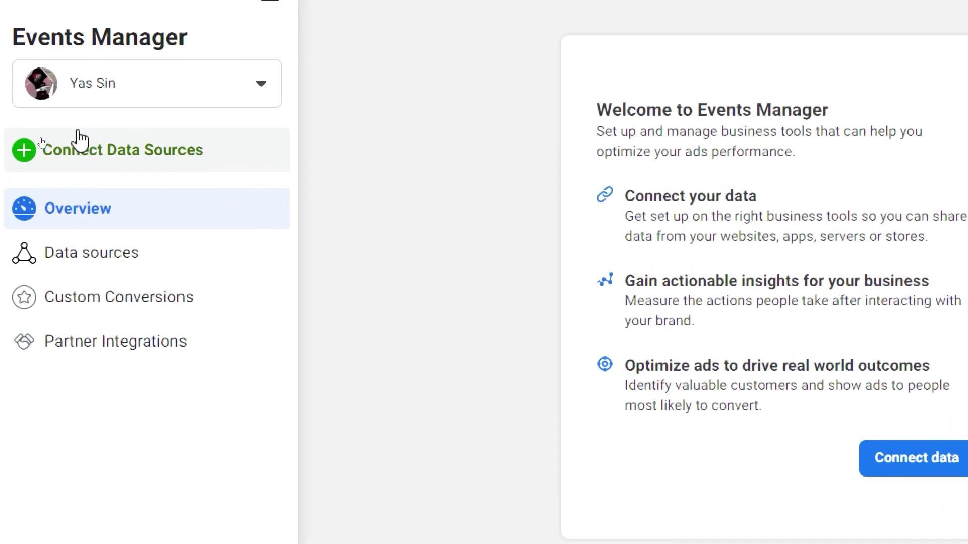
pyautogui.click(35, 145)
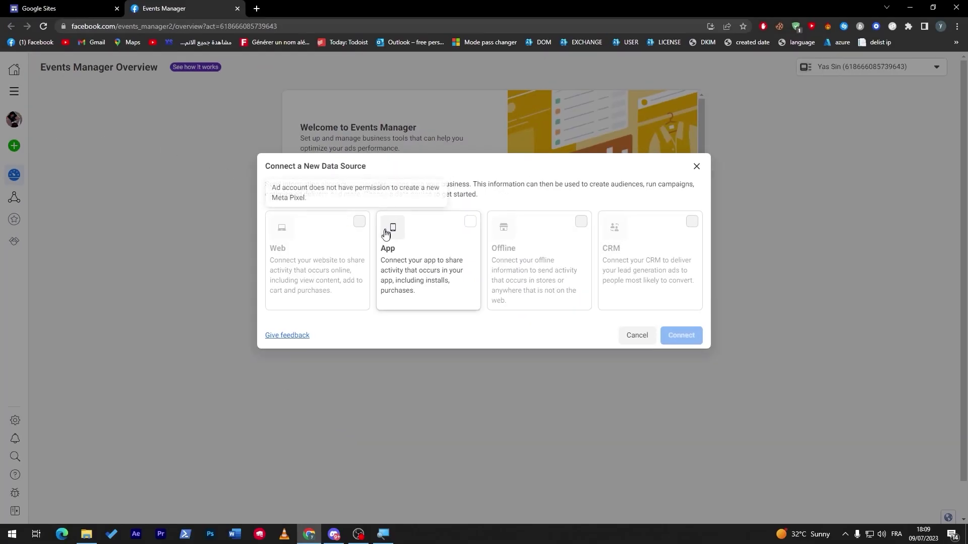
pyautogui.moveTo(357, 223)
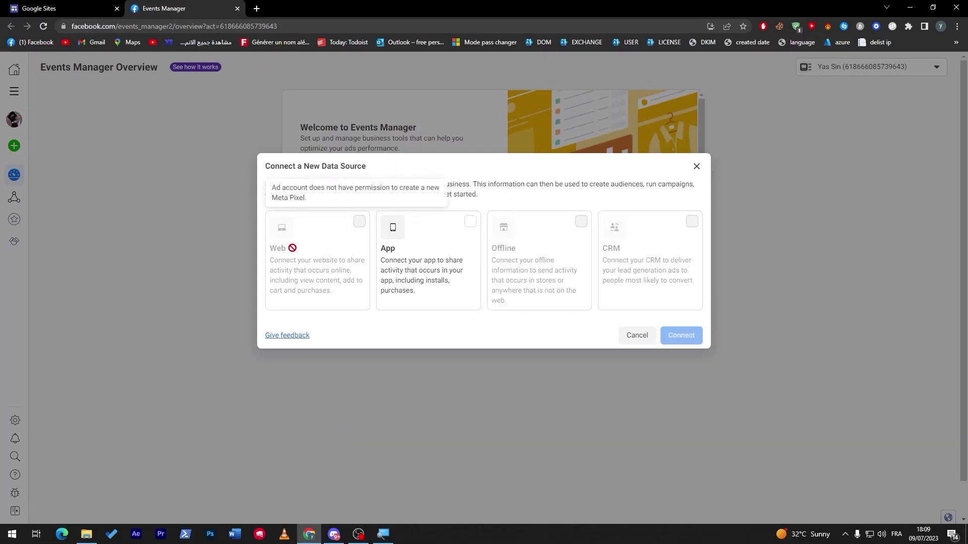
pyautogui.moveTo(633, 254)
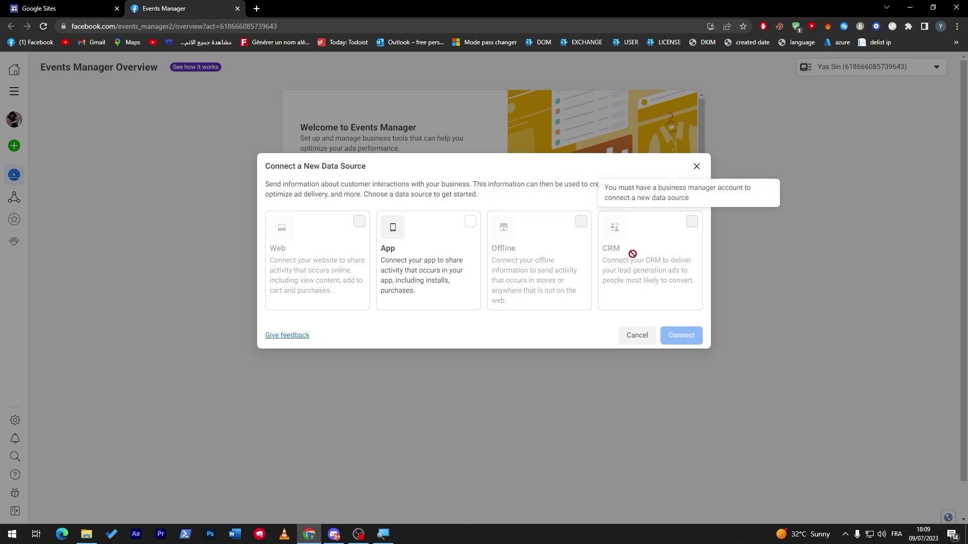
pyautogui.moveTo(287, 236)
pyautogui.click(637, 335)
# Step: Return to Google Sites, open the Untitled site, and bring up its settings
pyautogui.click(35, 6)
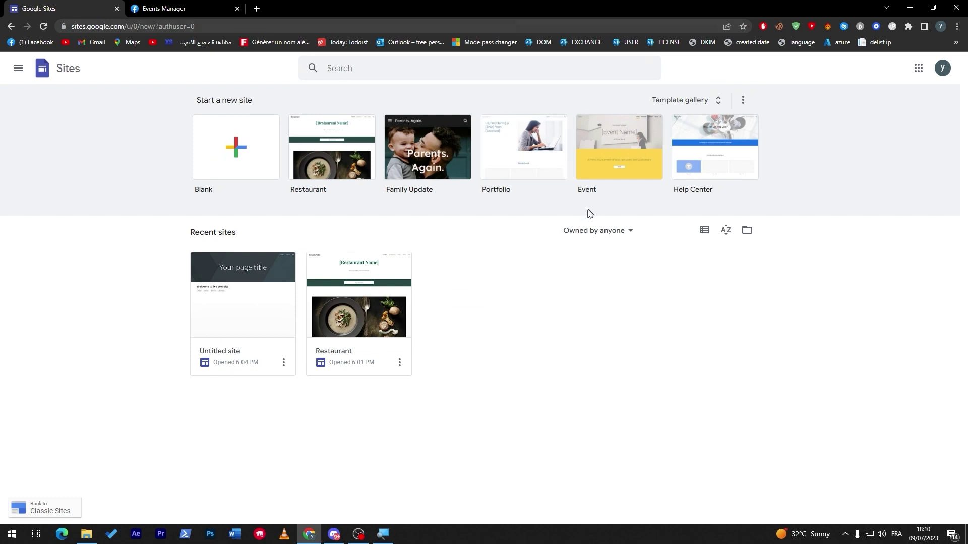
pyautogui.click(246, 316)
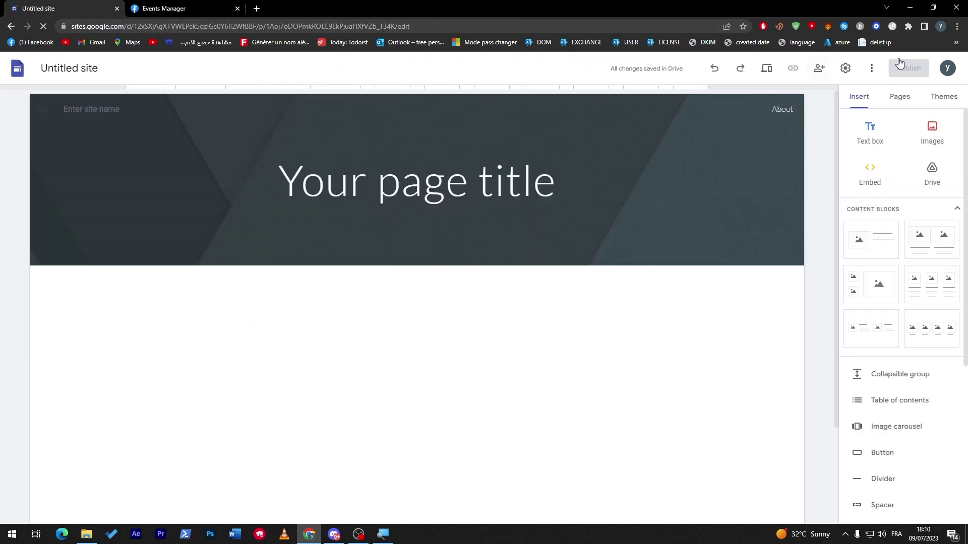
pyautogui.click(836, 71)
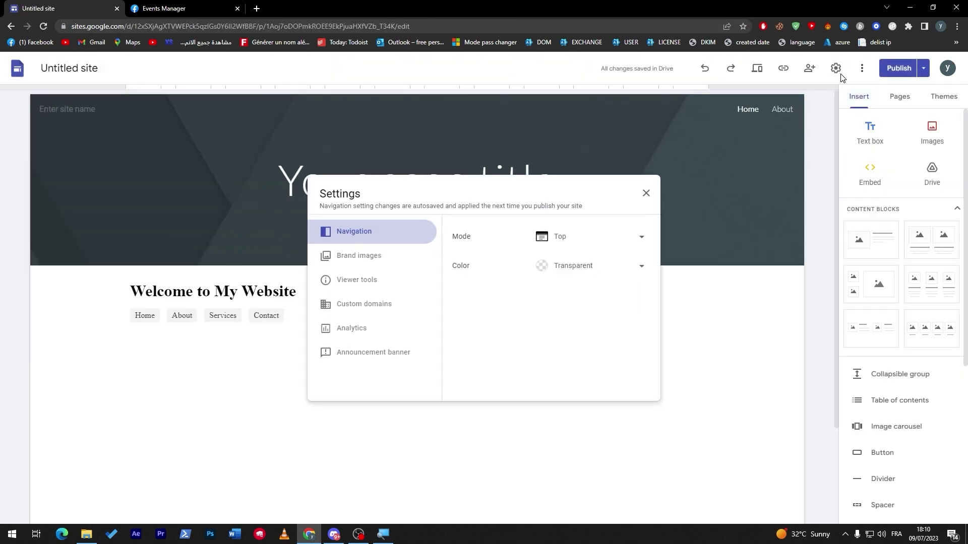
pyautogui.click(646, 193)
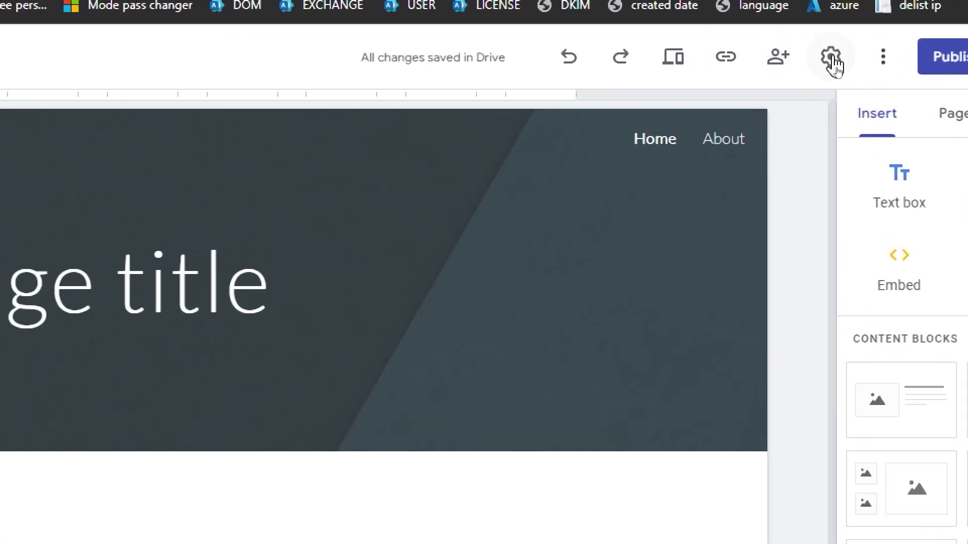
pyautogui.click(836, 68)
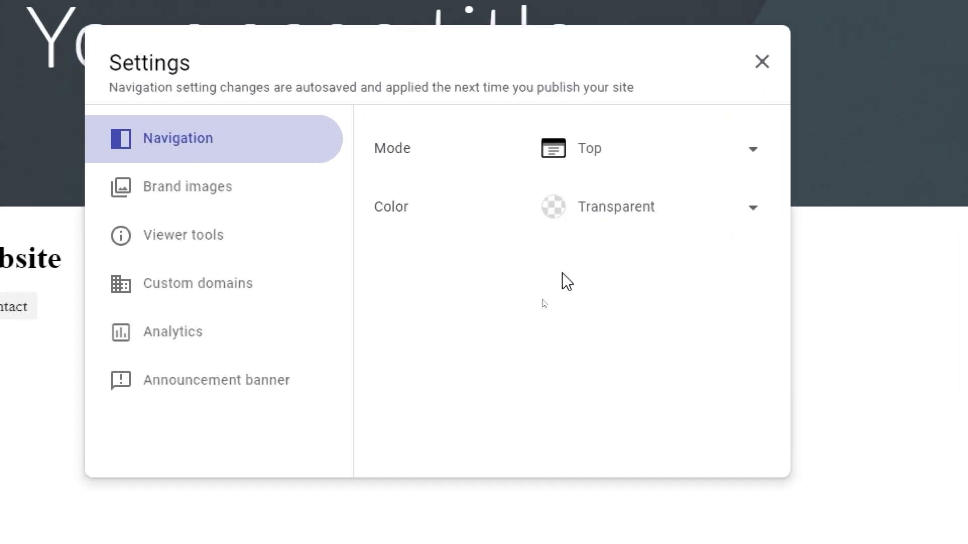
# Step: Look through the Viewer tools, Analytics and Announcement banner settings, ending on Custom domains
pyautogui.click(180, 194)
pyautogui.click(212, 247)
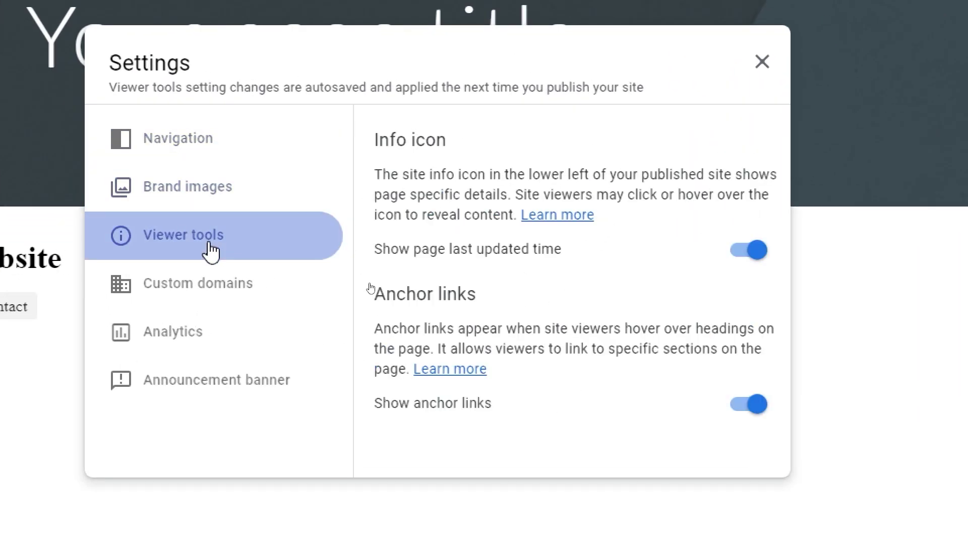
pyautogui.click(230, 296)
pyautogui.click(173, 337)
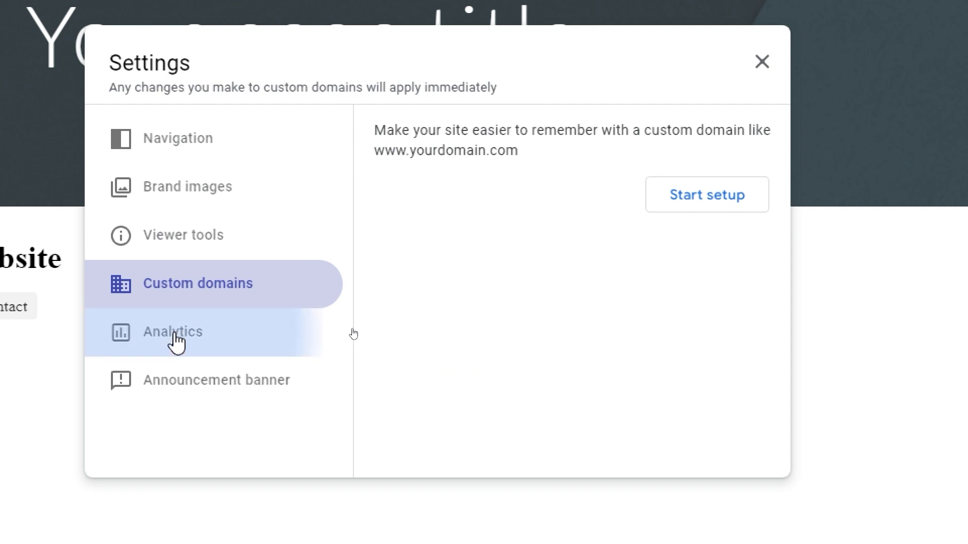
pyautogui.click(133, 389)
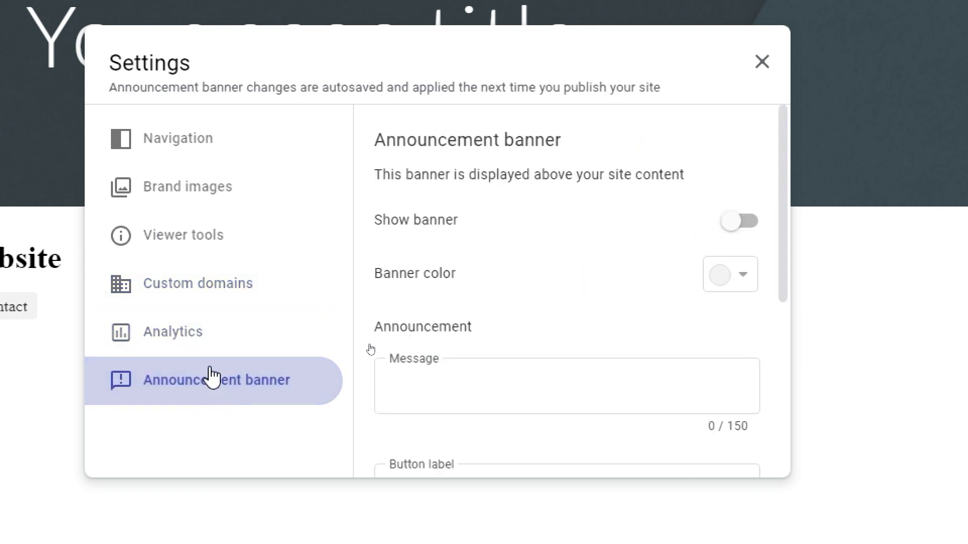
pyautogui.click(214, 280)
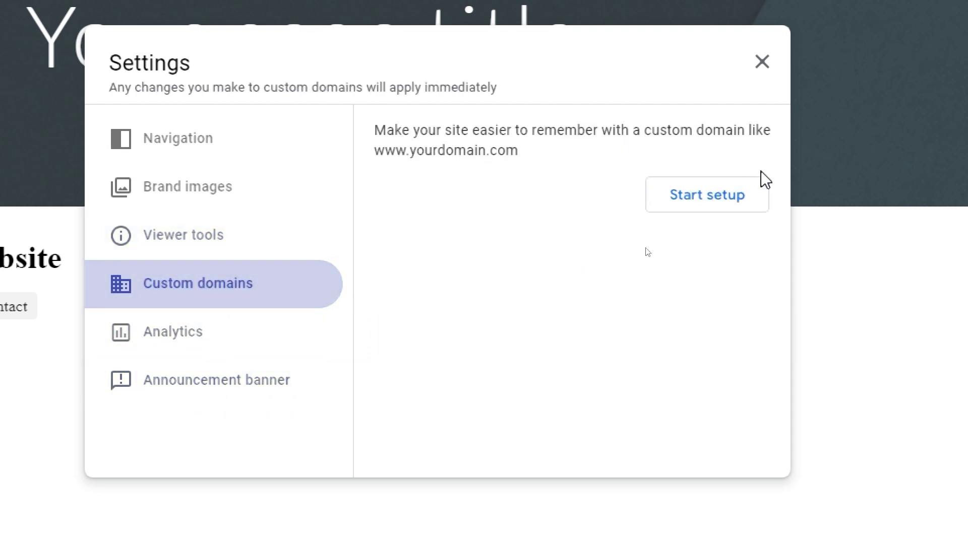
# Step: Start a custom domain setup, focus the domain field, then cancel it
pyautogui.click(691, 211)
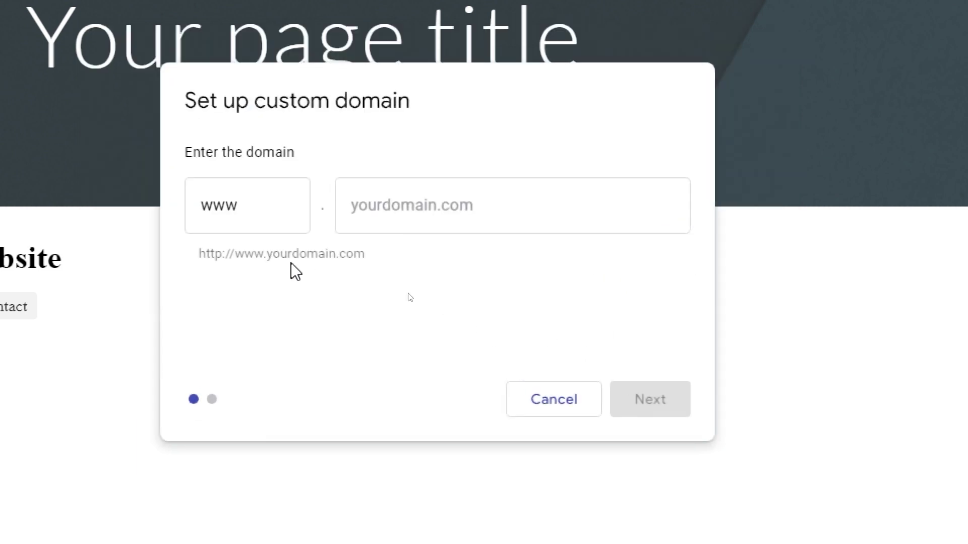
pyautogui.click(391, 227)
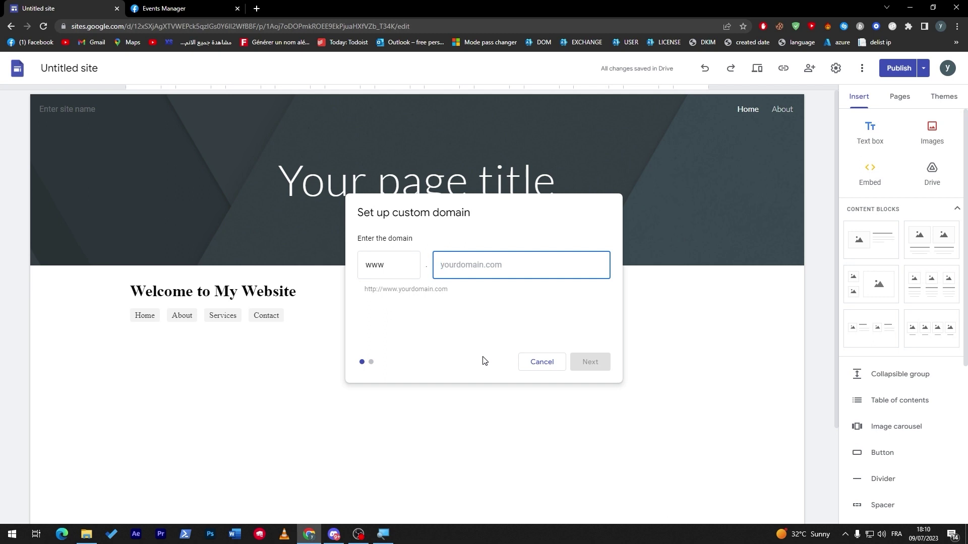
pyautogui.click(535, 372)
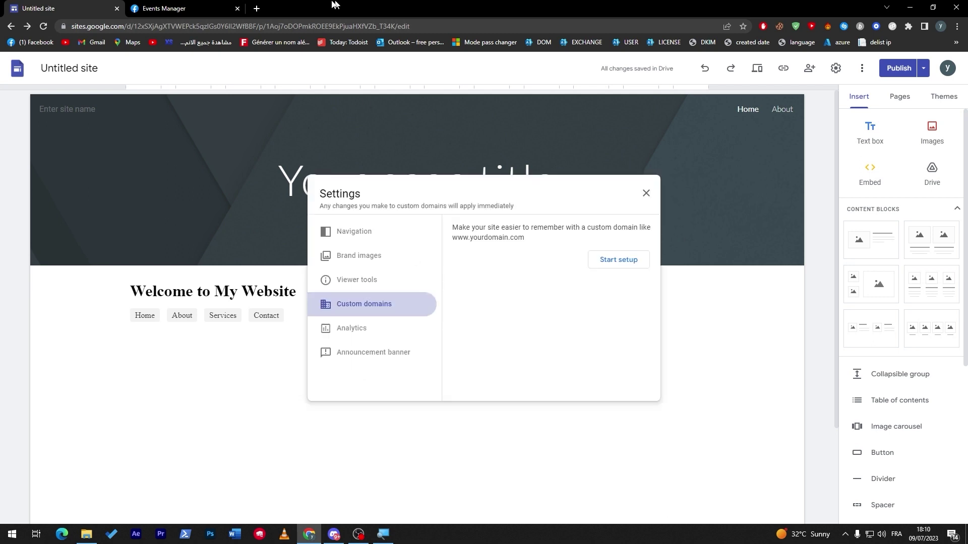
# Step: Search 'godaddy', open GoDaddy's official site, and highlight the 4.99 $ first-year .com price
pyautogui.click(258, 8)
pyautogui.write('godaddy')
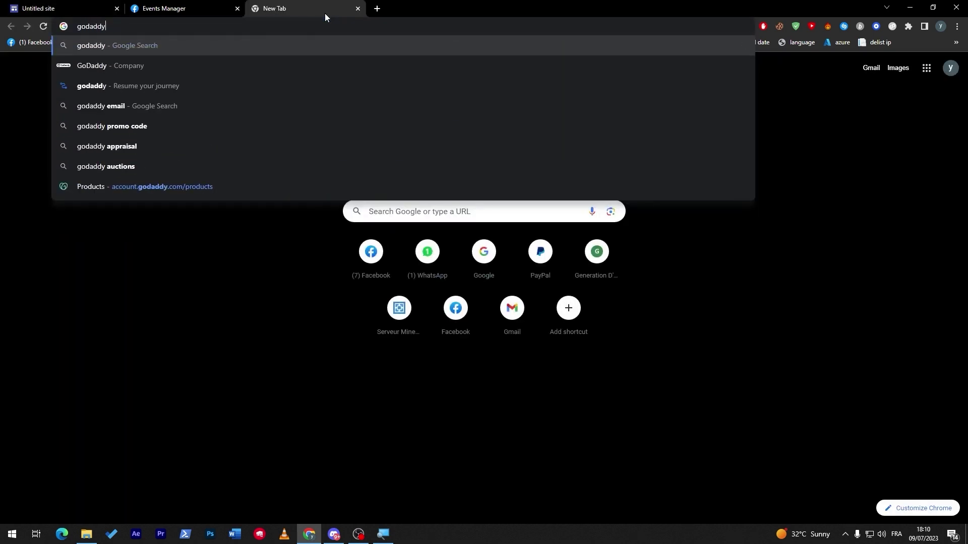
pyautogui.press('Return')
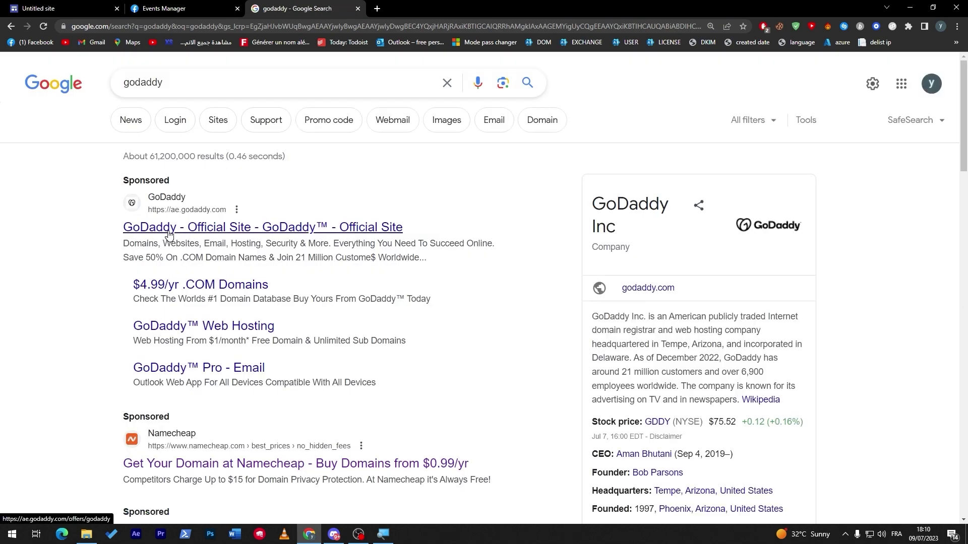
pyautogui.click(206, 237)
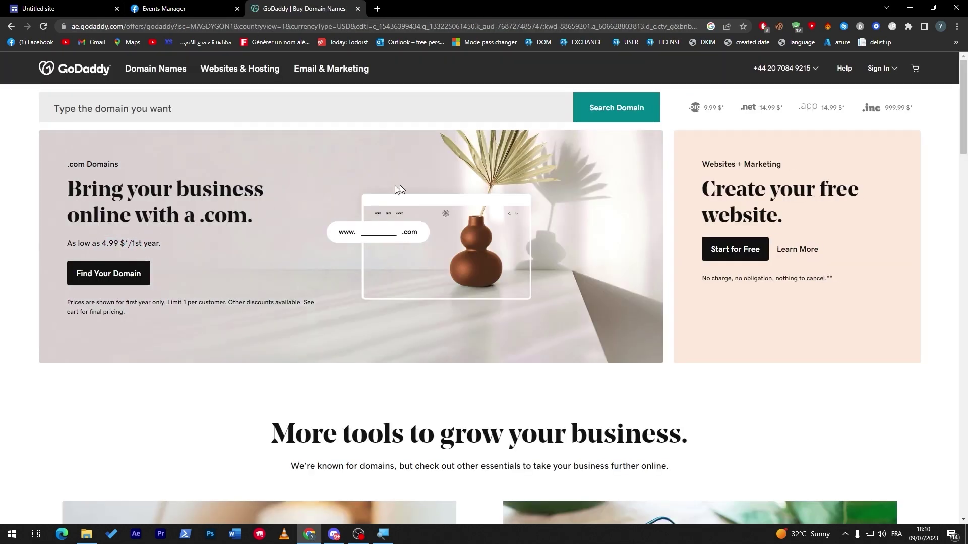
pyautogui.tripleClick(109, 244)
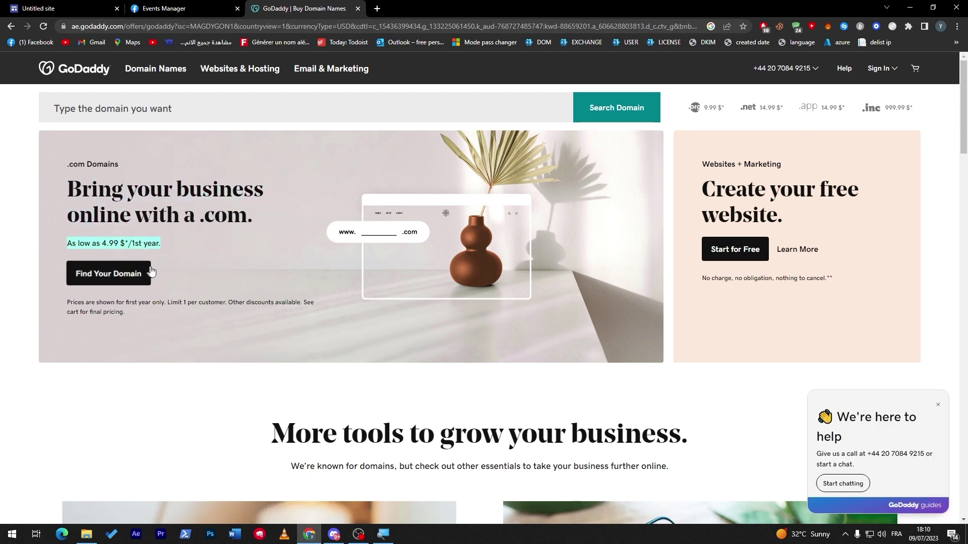
pyautogui.click(112, 240)
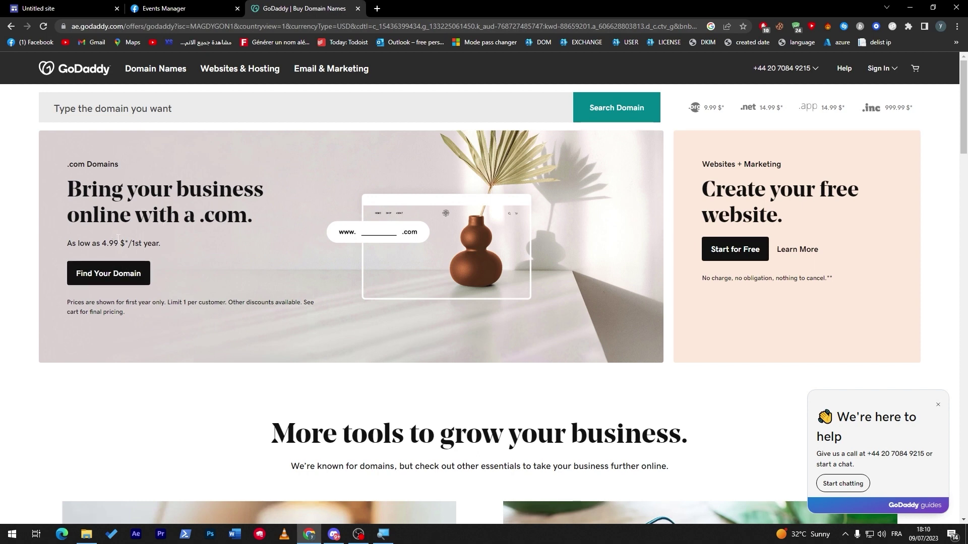
pyautogui.tripleClick(118, 237)
pyautogui.click(195, 252)
pyautogui.click(358, 8)
pyautogui.click(614, 262)
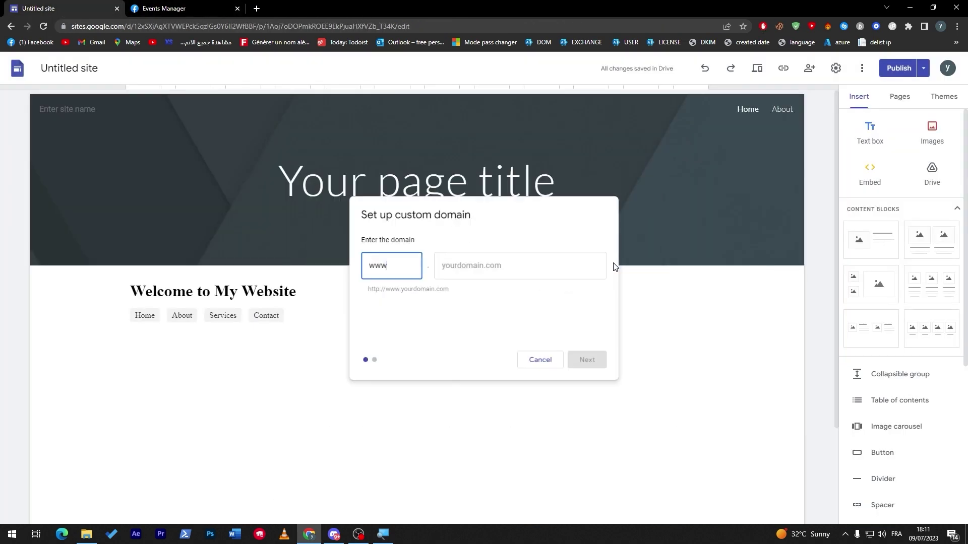
pyautogui.click(605, 365)
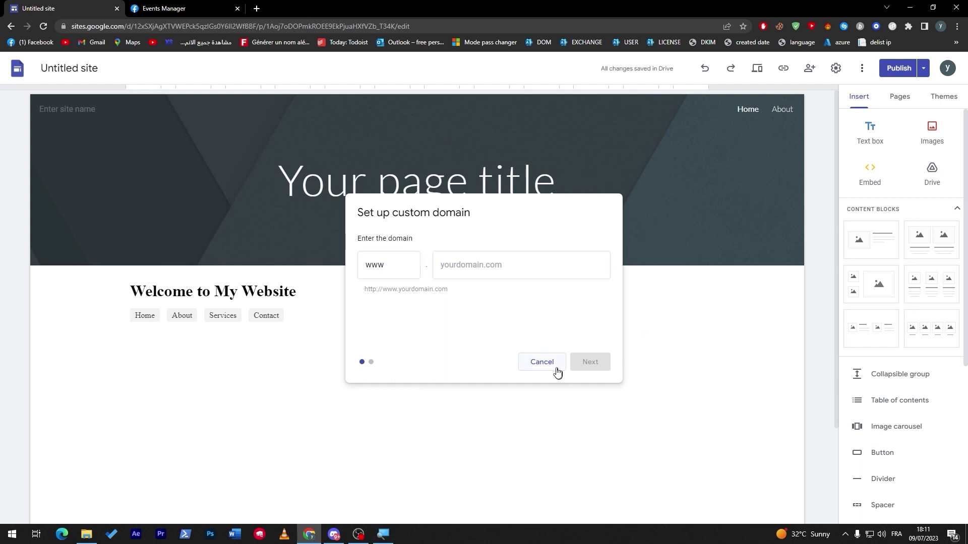
pyautogui.tripleClick(423, 296)
pyautogui.hotkey('ctrl', 'c')
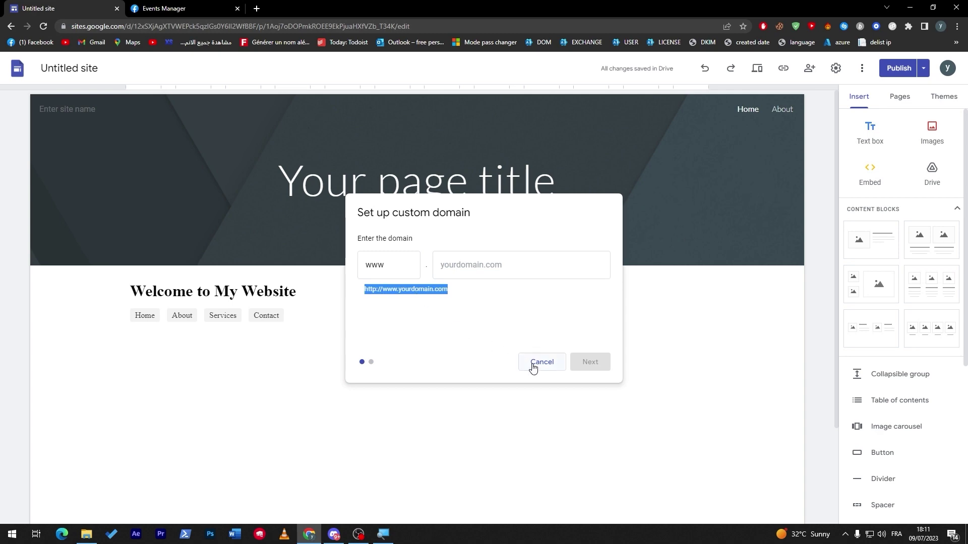
pyautogui.click(204, 7)
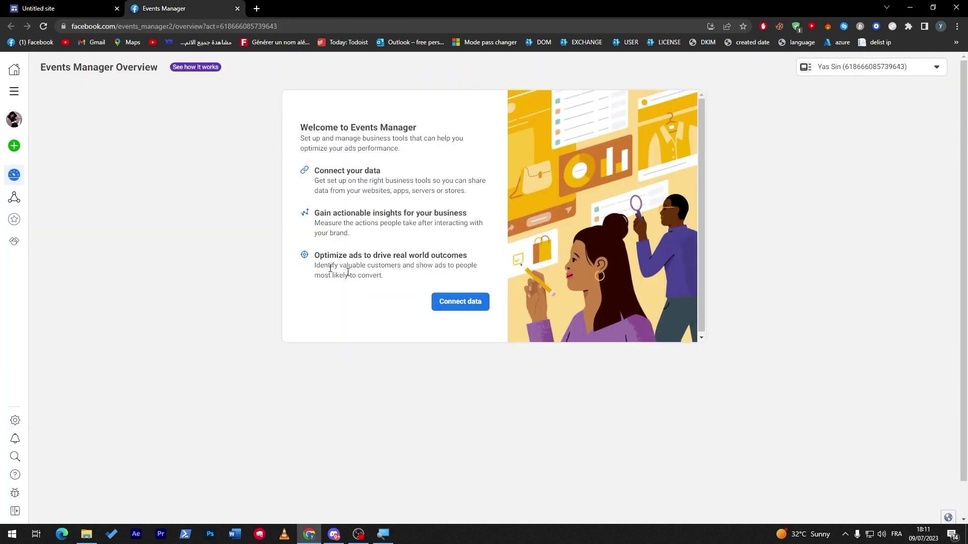
# Step: Try connecting an App data source, then dismiss the ad account restriction refusal
pyautogui.click(14, 146)
pyautogui.click(443, 262)
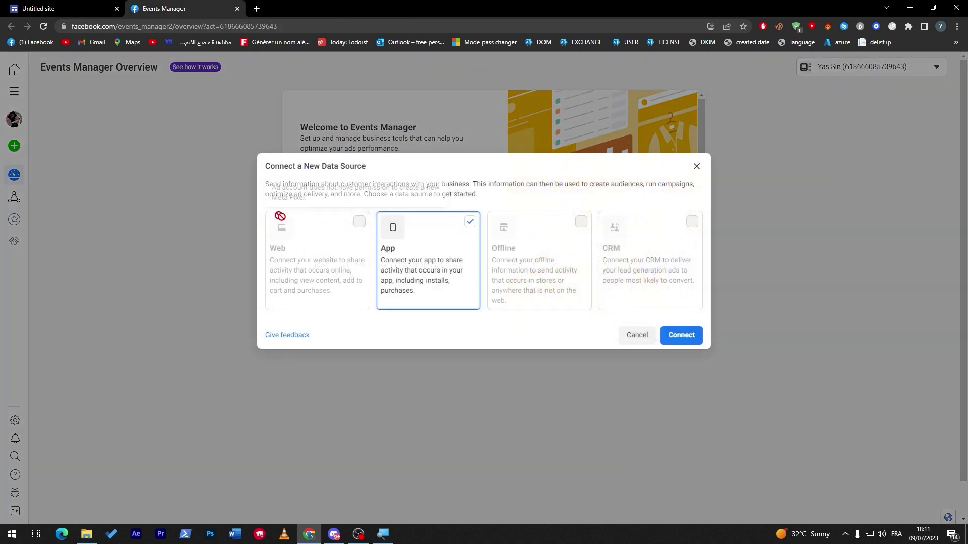
pyautogui.click(682, 335)
pyautogui.click(588, 290)
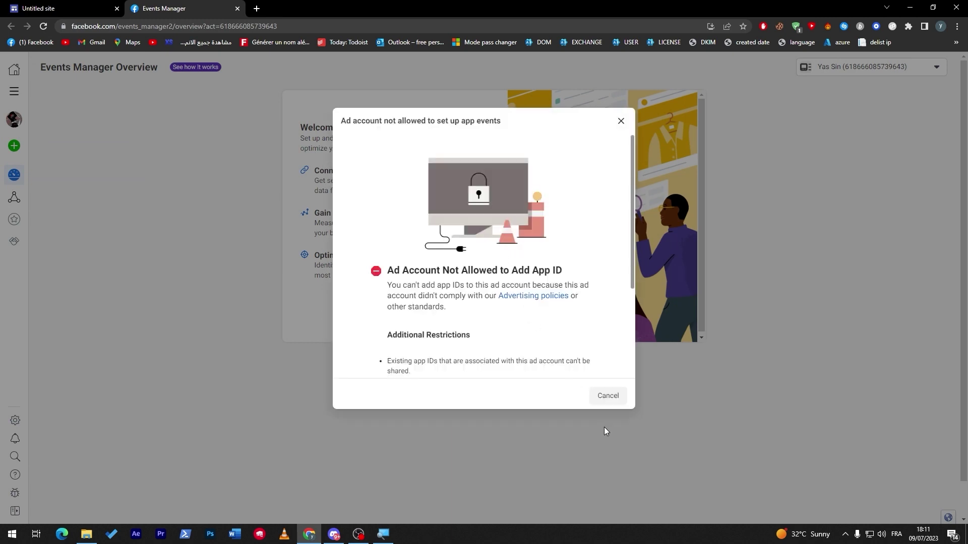
pyautogui.click(602, 395)
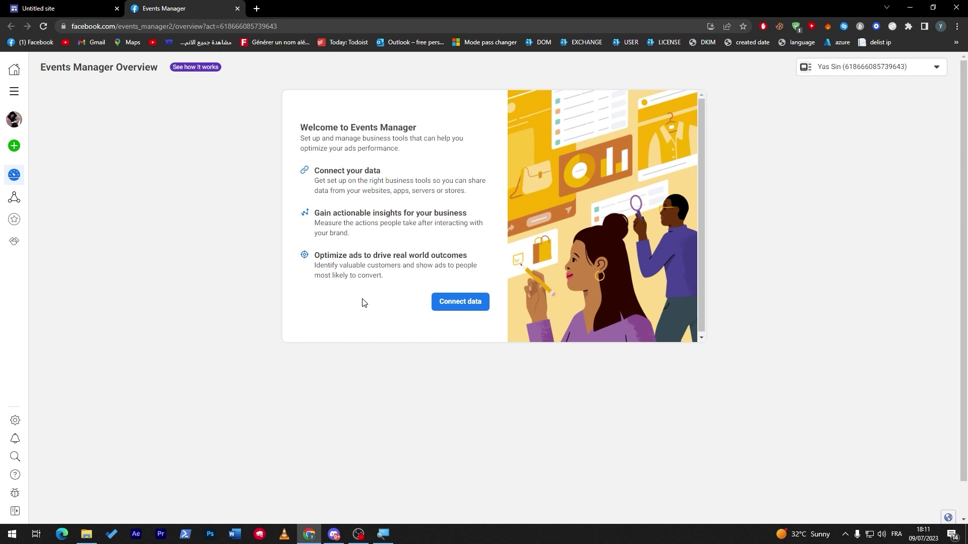
# Step: Paste the copied example address into the address bar, then go back to Google Sites
pyautogui.click(267, 28)
pyautogui.hotkey('ctrl', 'v')
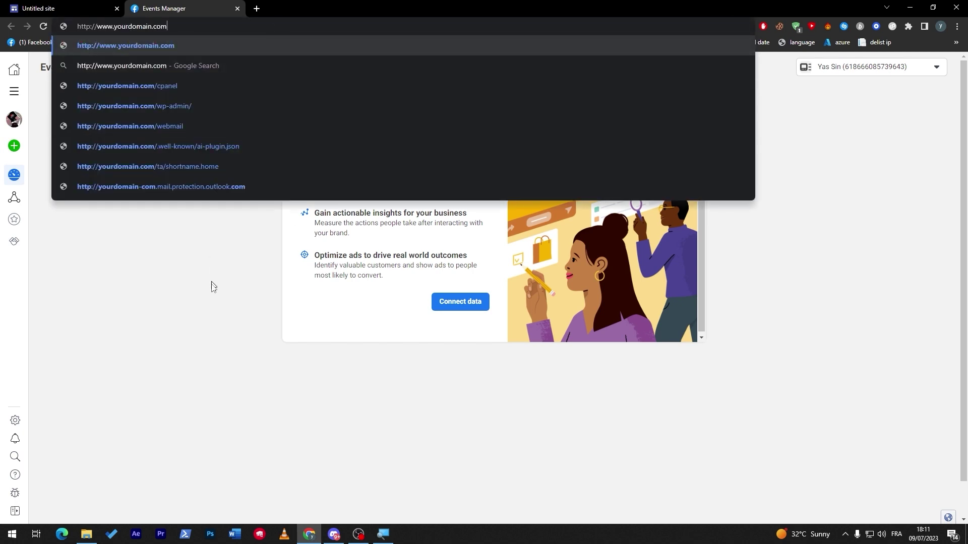
pyautogui.click(211, 277)
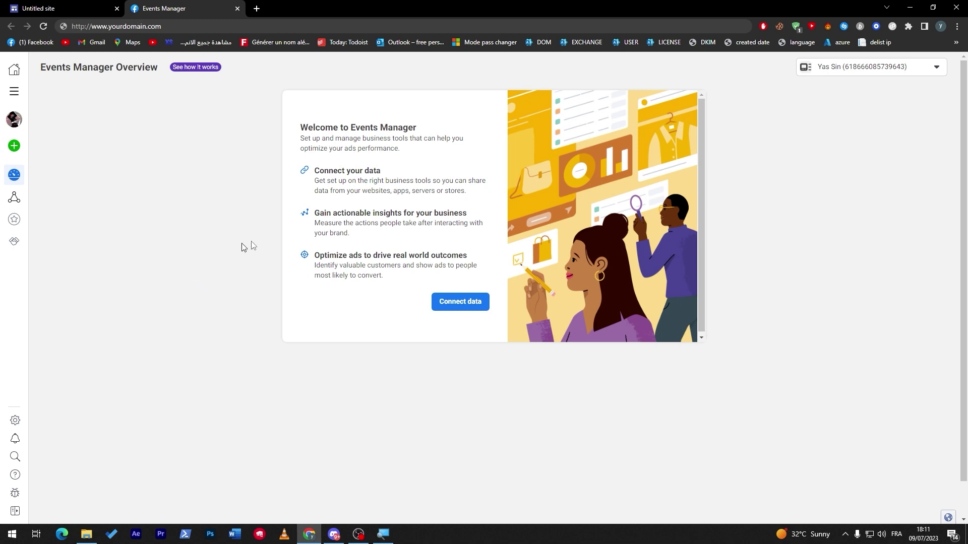
pyautogui.click(101, 6)
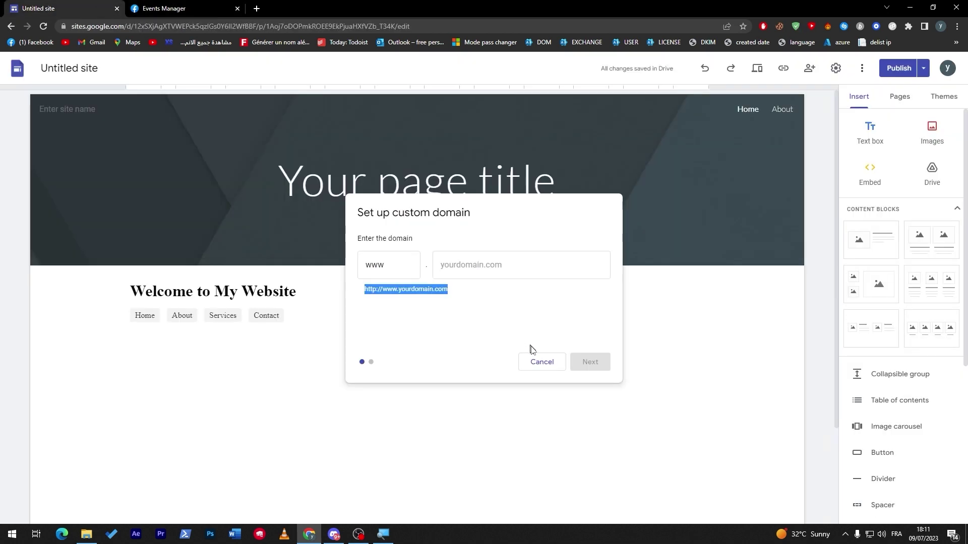
# Step: Cancel the domain setup, close Settings, and drag the embed box's bottom edge up to shorten it
pyautogui.click(544, 367)
pyautogui.click(646, 195)
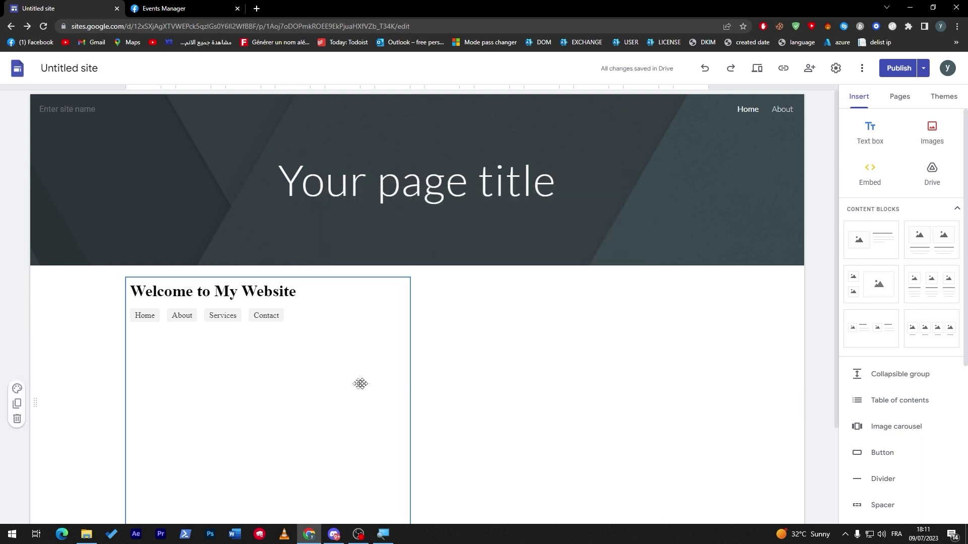
pyautogui.click(324, 400)
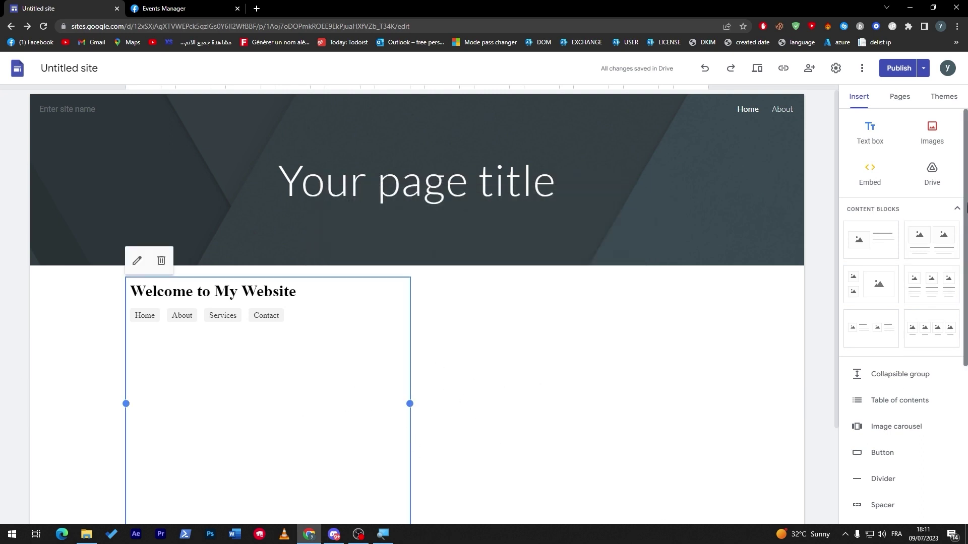
pyautogui.scroll(-5, 897, 353)
pyautogui.click(493, 391)
pyautogui.scroll(-3, 835, 279)
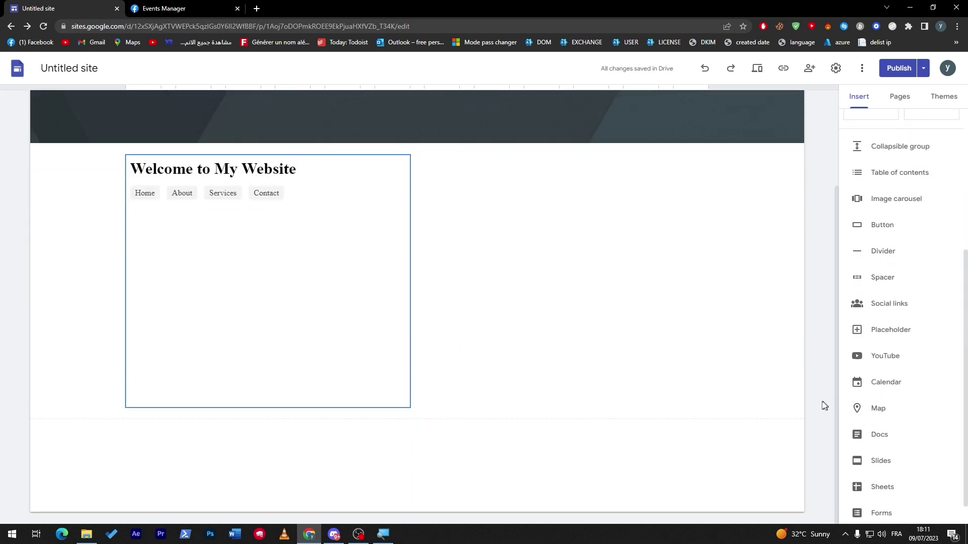
pyautogui.click(270, 405)
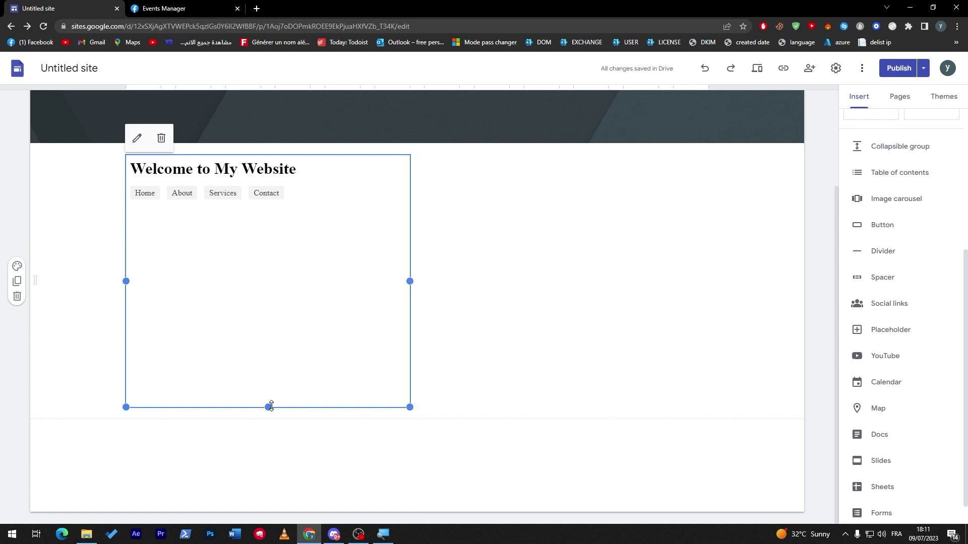
pyautogui.moveTo(271, 406); pyautogui.dragTo(247, 218)
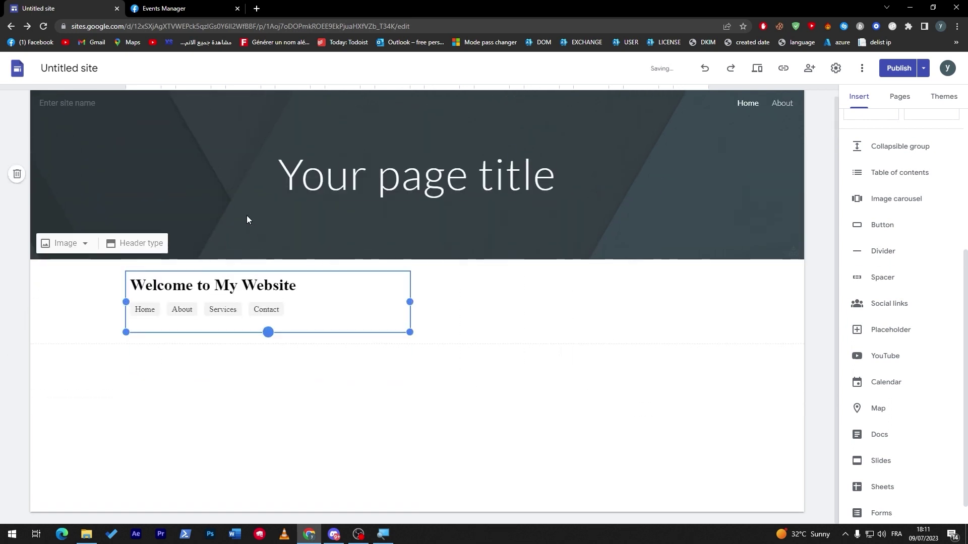
pyautogui.click(261, 7)
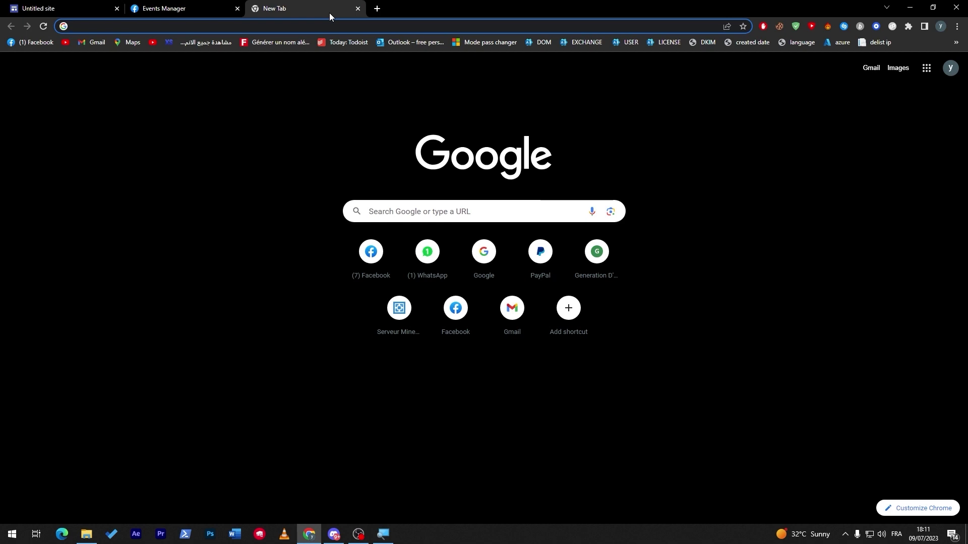
# Step: Ask ChatGPT 'can u give me an example of facebook pixel embed code' and select the returned code
pyautogui.write('ch')
pyautogui.press('Return')
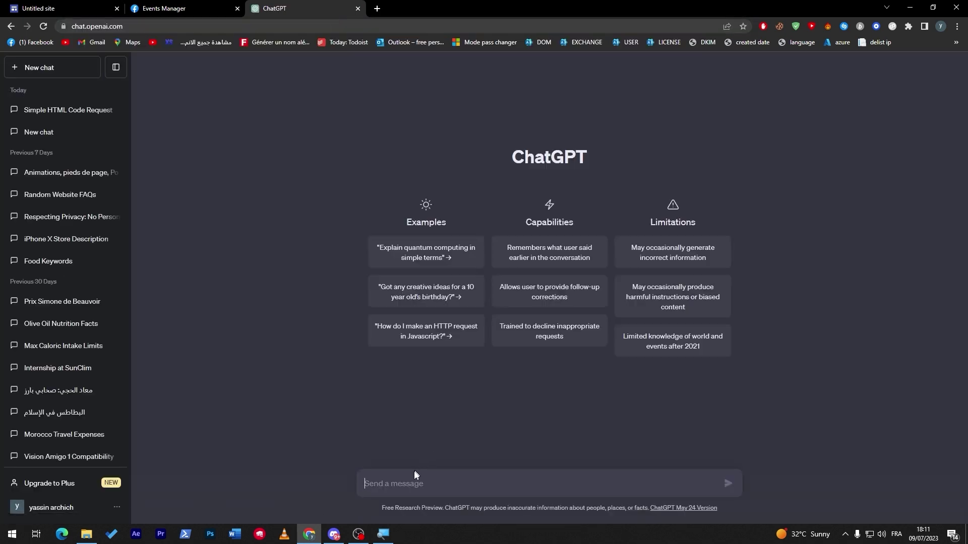
pyautogui.write('can u give me an example of ')
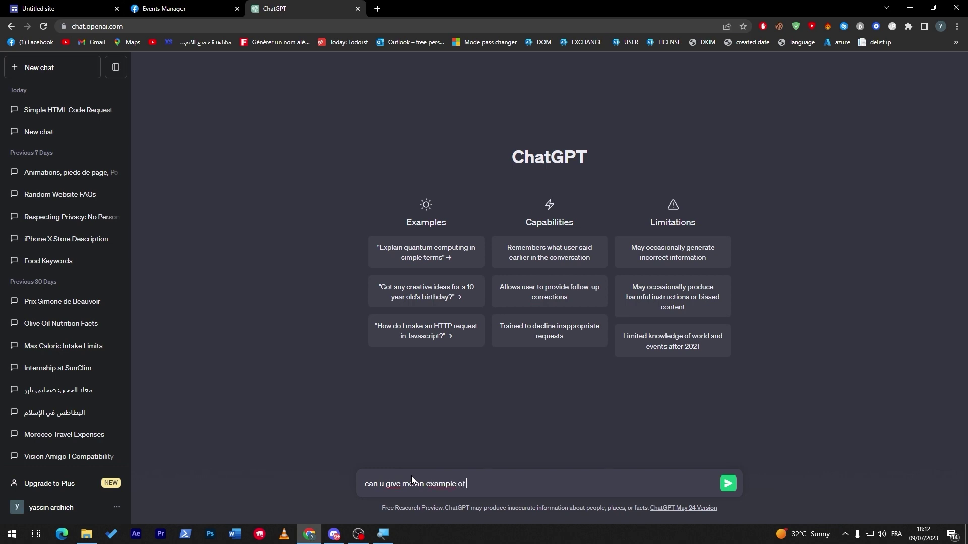
pyautogui.write('facebook pixel embed code')
pyautogui.press('Return')
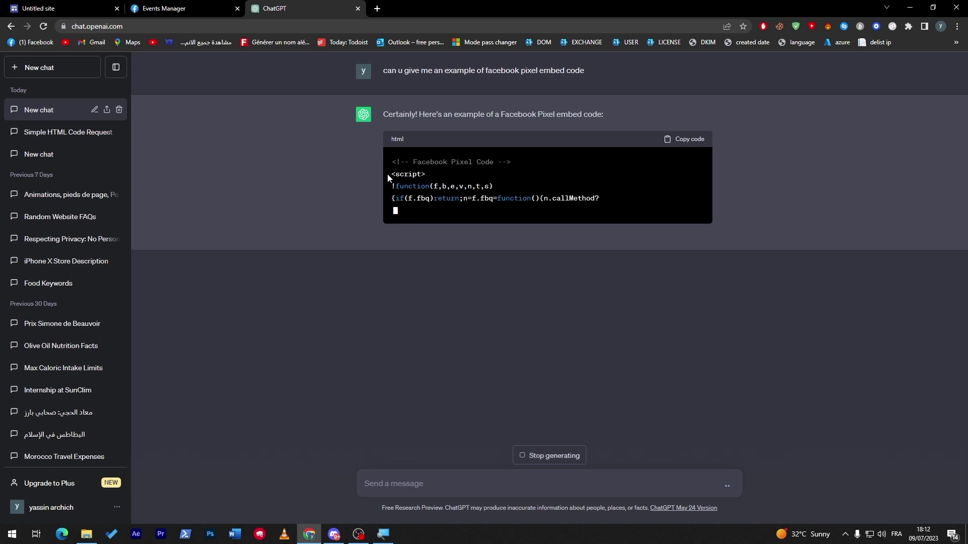
pyautogui.moveTo(391, 175); pyautogui.dragTo(520, 300)
pyautogui.hotkey('ctrl', 'c')
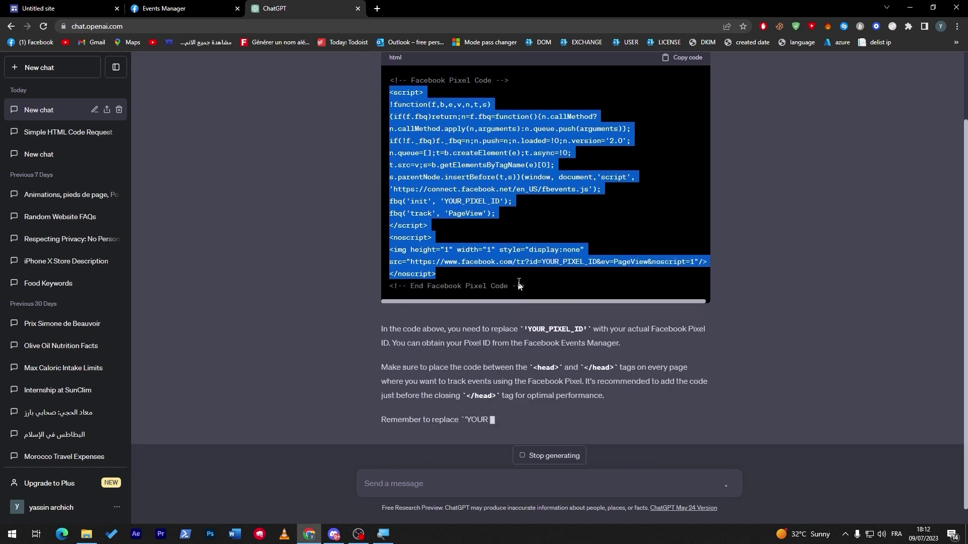
pyautogui.click(101, 9)
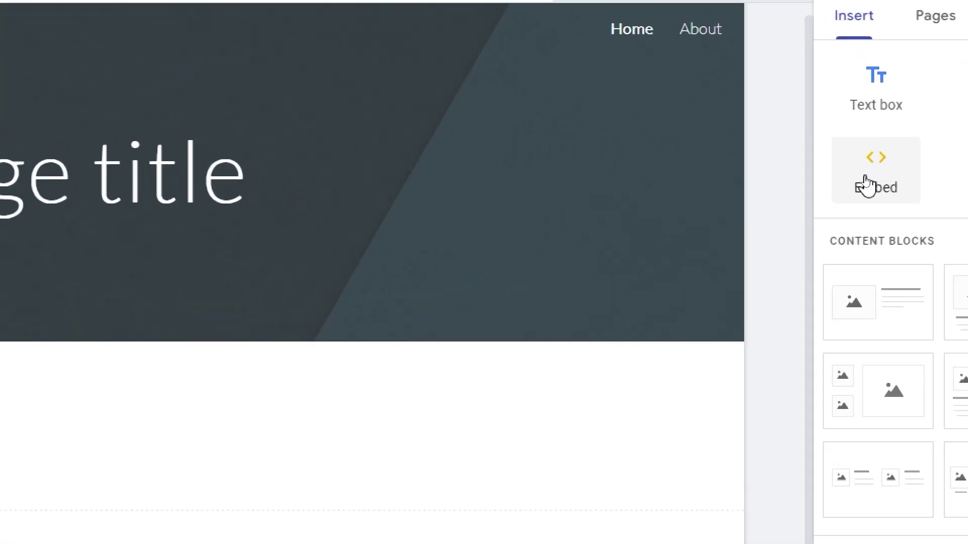
# Step: Embed the Facebook Pixel code on the Untitled site page below Welcome and position the box
pyautogui.click(865, 186)
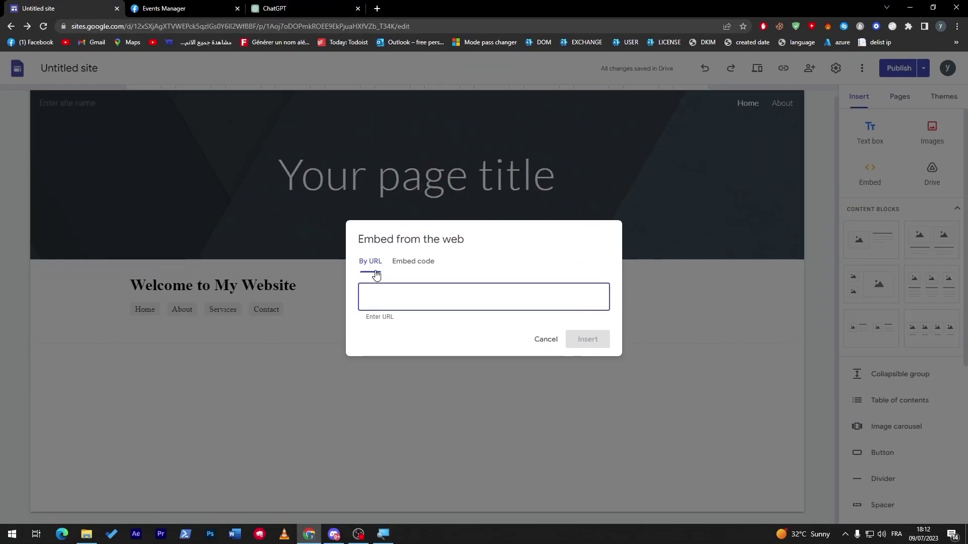
pyautogui.click(413, 261)
pyautogui.hotkey('ctrl', 'v')
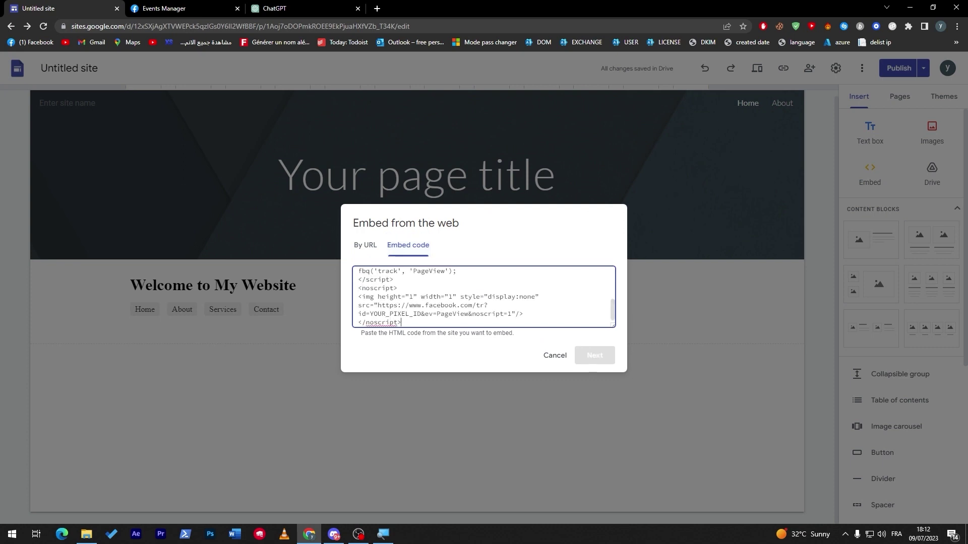
pyautogui.click(593, 355)
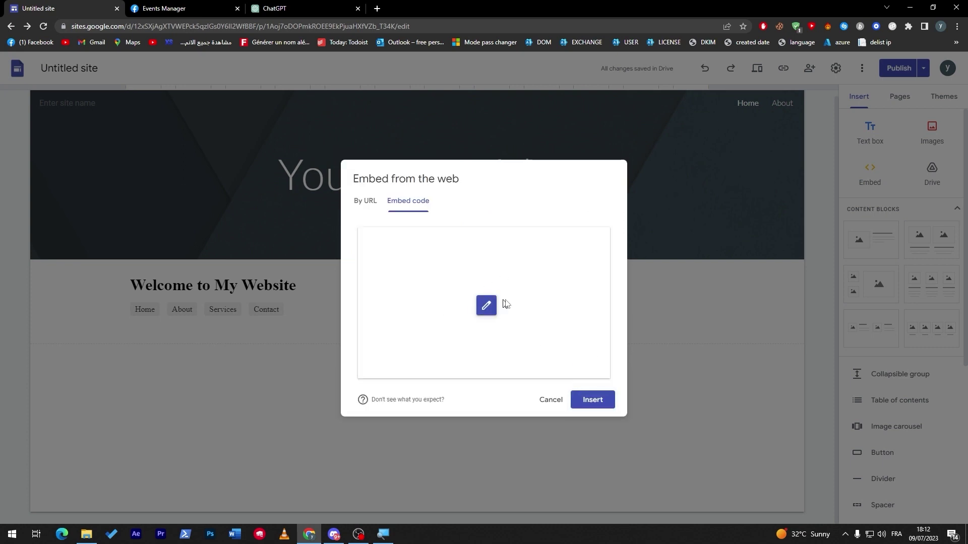
pyautogui.click(593, 400)
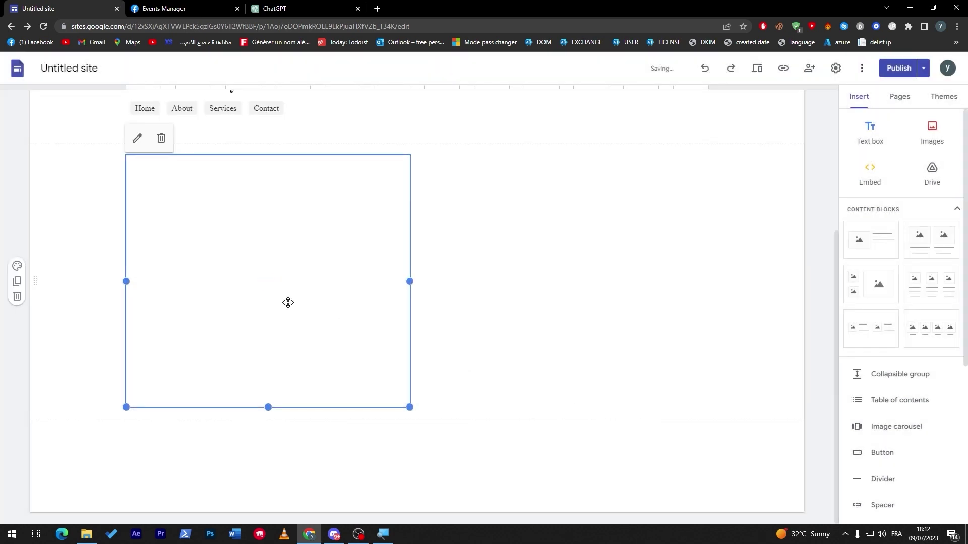
pyautogui.moveTo(322, 304); pyautogui.dragTo(445, 300)
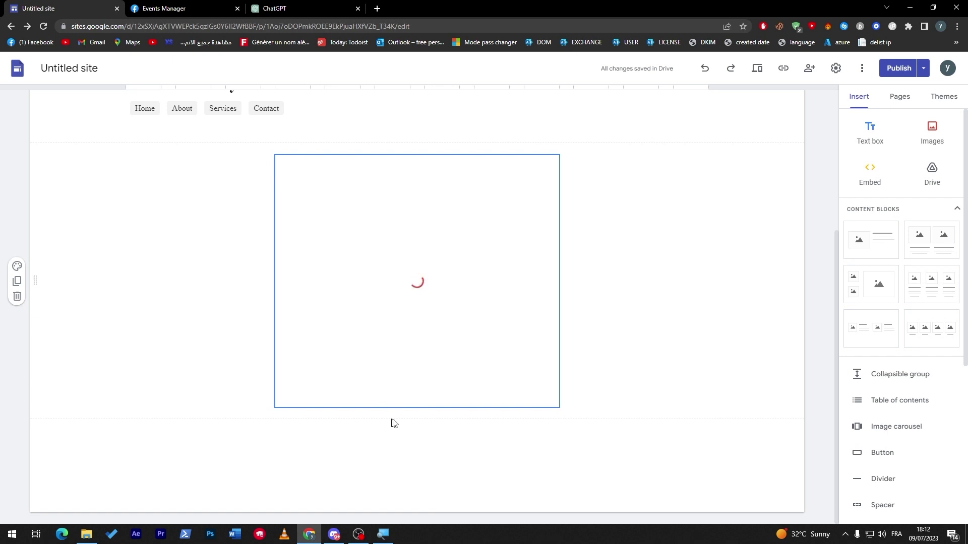
pyautogui.click(411, 381)
# Step: Resize the Pixel embed short and wide, move it into the header, and move the title below the banner
pyautogui.moveTo(416, 407); pyautogui.dragTo(426, 242)
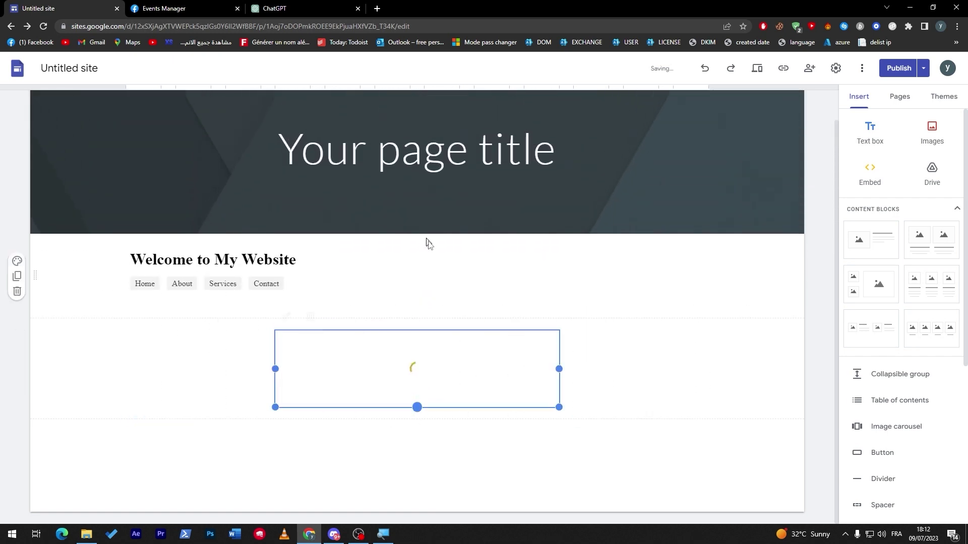
pyautogui.moveTo(566, 382); pyautogui.dragTo(772, 384)
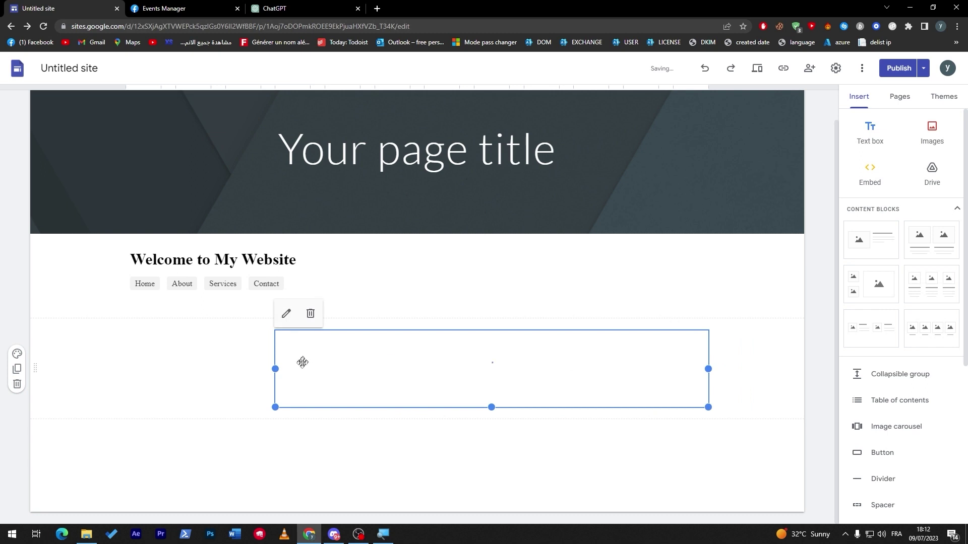
pyautogui.moveTo(275, 369); pyautogui.dragTo(96, 360)
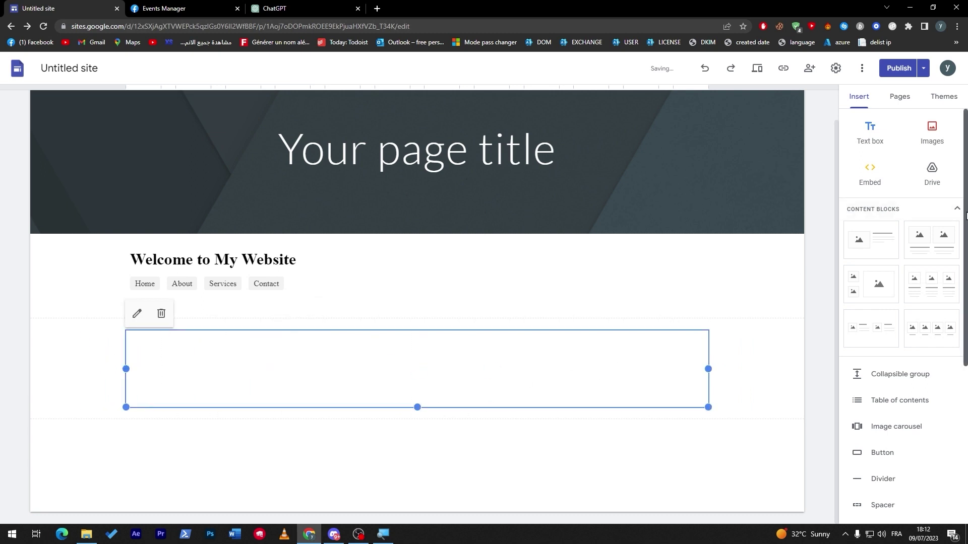
pyautogui.moveTo(440, 371); pyautogui.dragTo(303, 207)
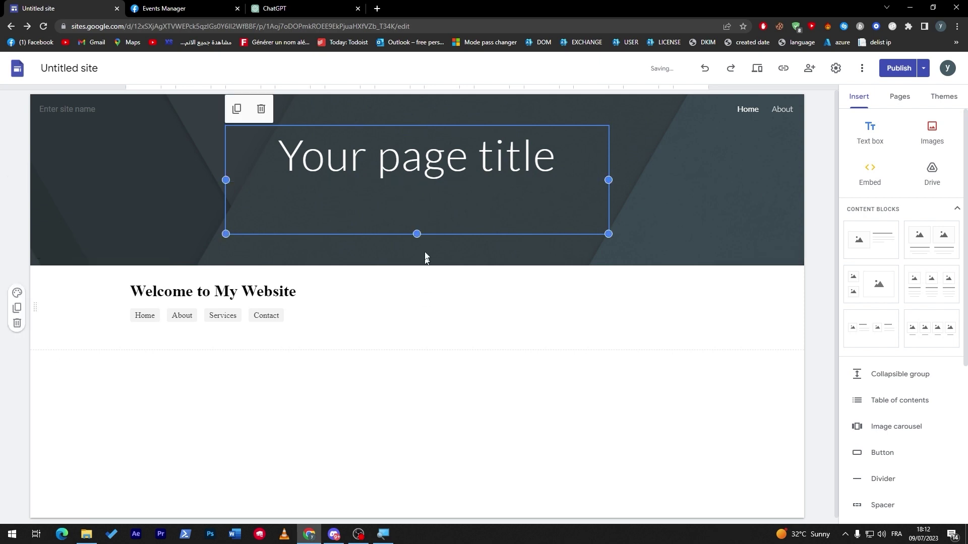
pyautogui.moveTo(425, 257); pyautogui.dragTo(399, 266)
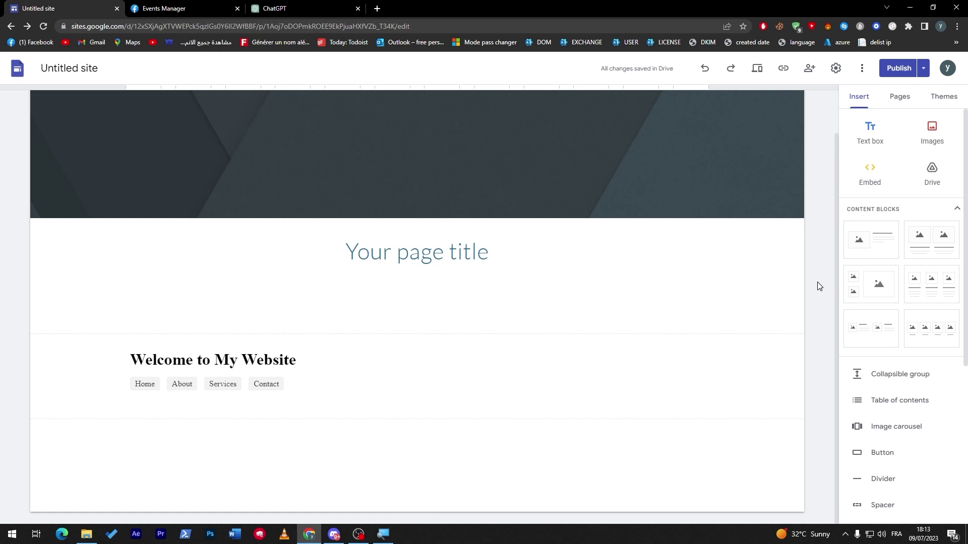
pyautogui.moveTo(674, 177)
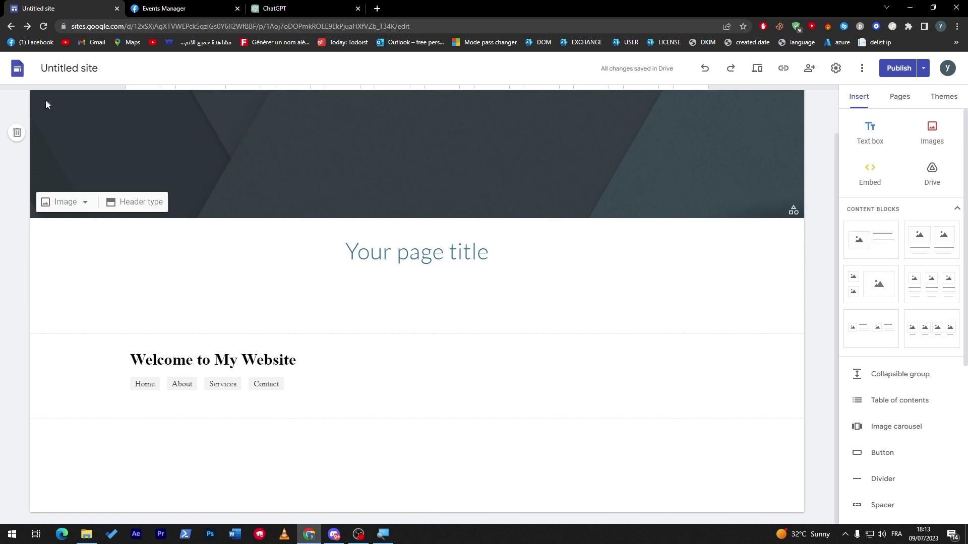
# Step: Create a new site from the Professors template in the Google Sites template gallery
pyautogui.click(18, 70)
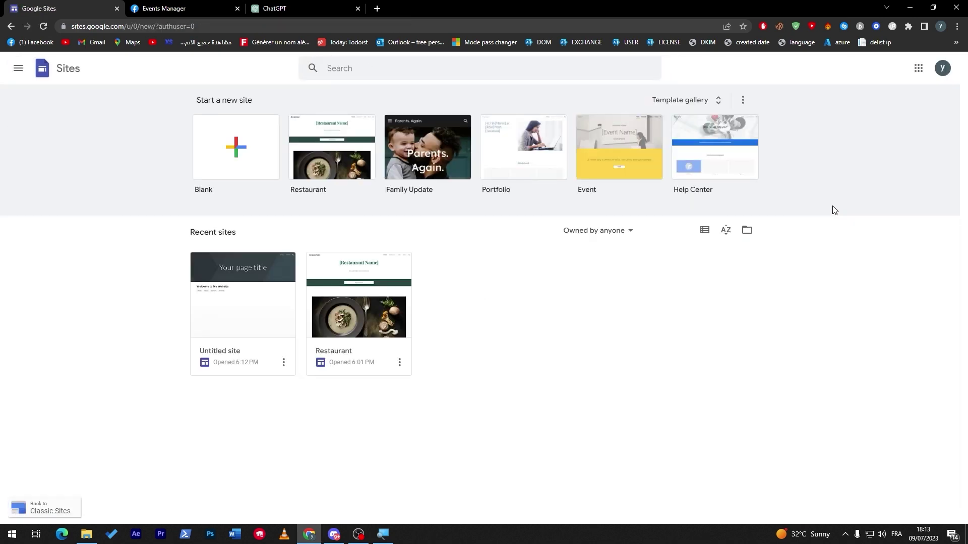
pyautogui.click(726, 96)
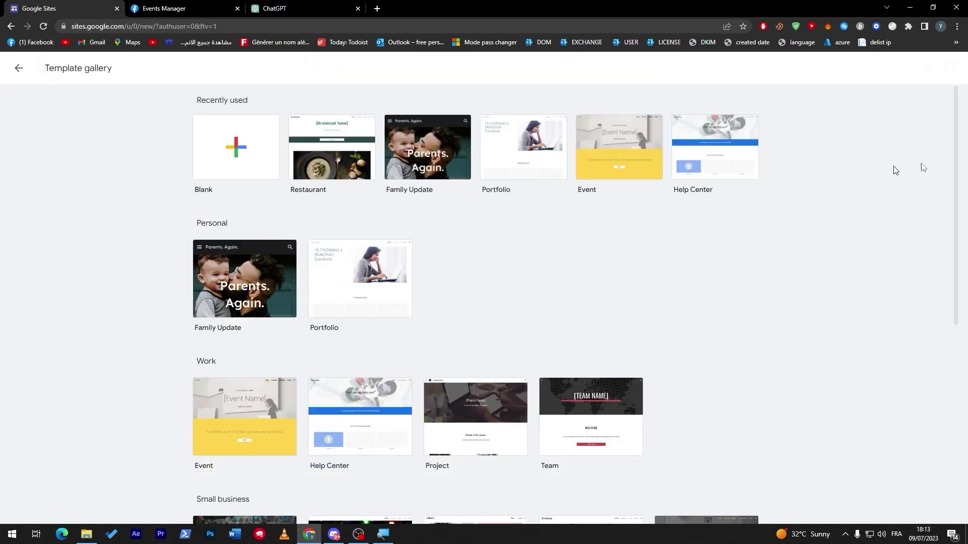
pyautogui.scroll(-7, 900, 353)
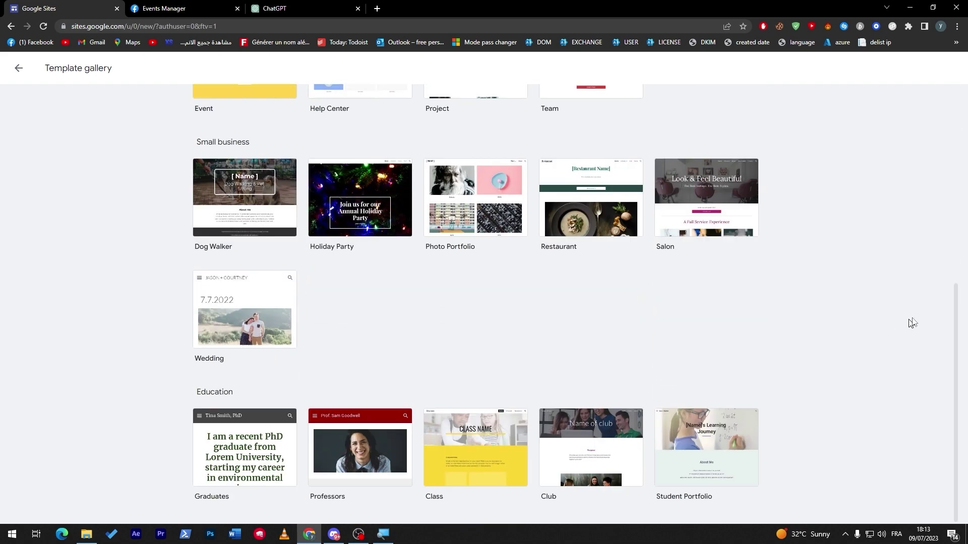
pyautogui.click(351, 447)
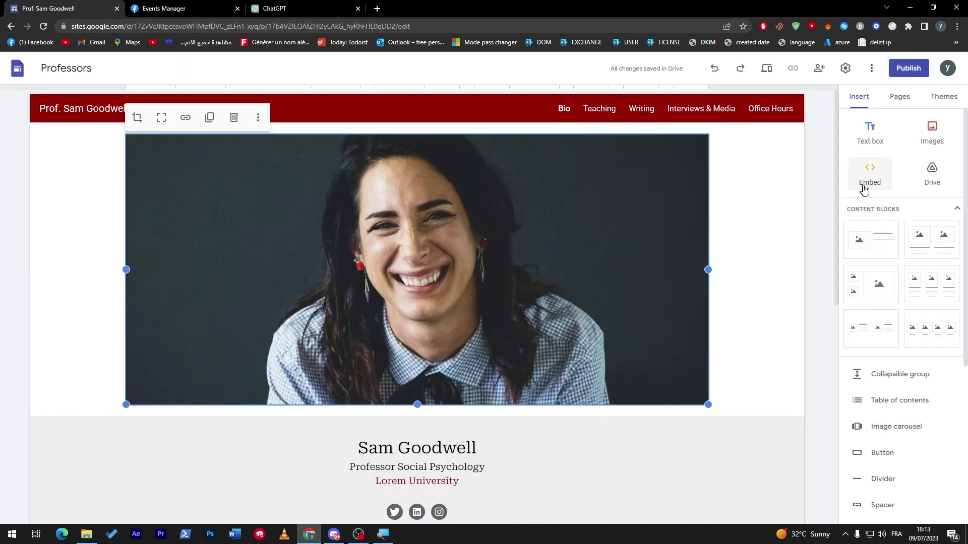
# Step: Paste the Facebook Pixel code into an Embed code box, then return to the ChatGPT conversation
pyautogui.click(863, 187)
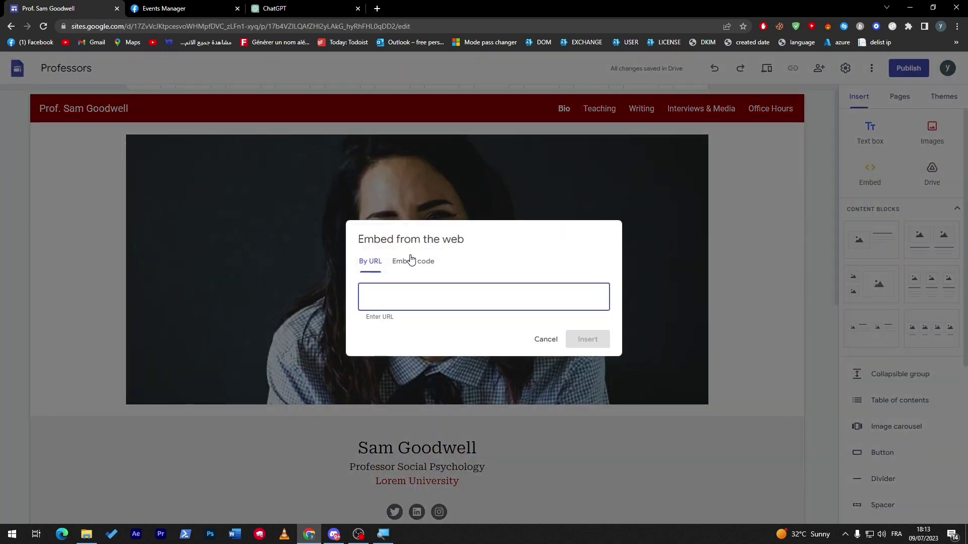
pyautogui.click(409, 252)
pyautogui.hotkey('ctrl', 'v')
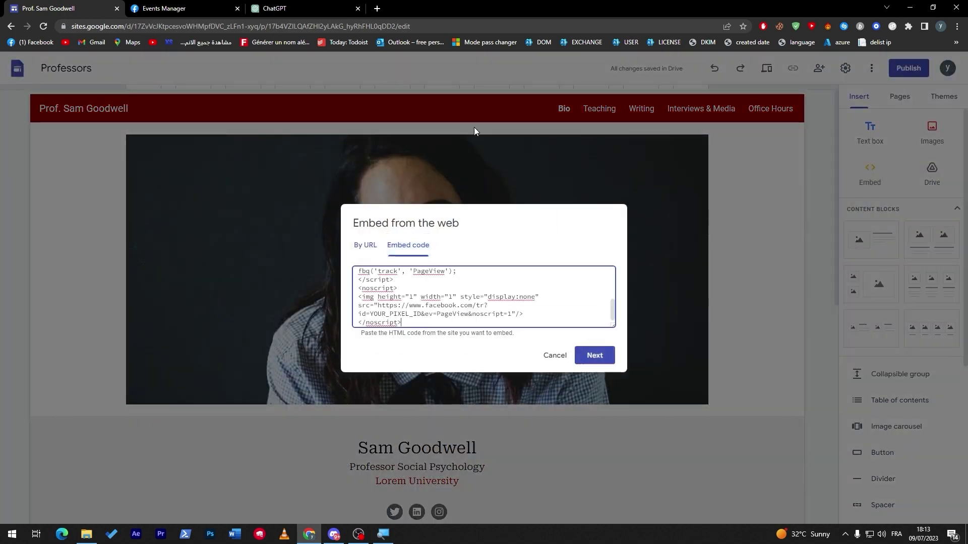
pyautogui.hotkey('ctrl', '3')
pyautogui.scroll(2, 881, 294)
pyautogui.click(628, 274)
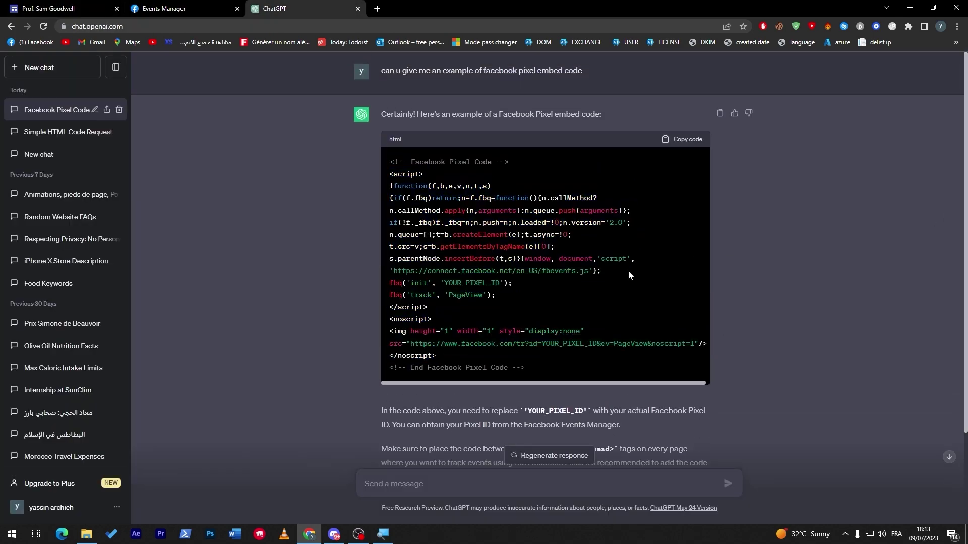
pyautogui.moveTo(512, 162); pyautogui.dragTo(389, 161)
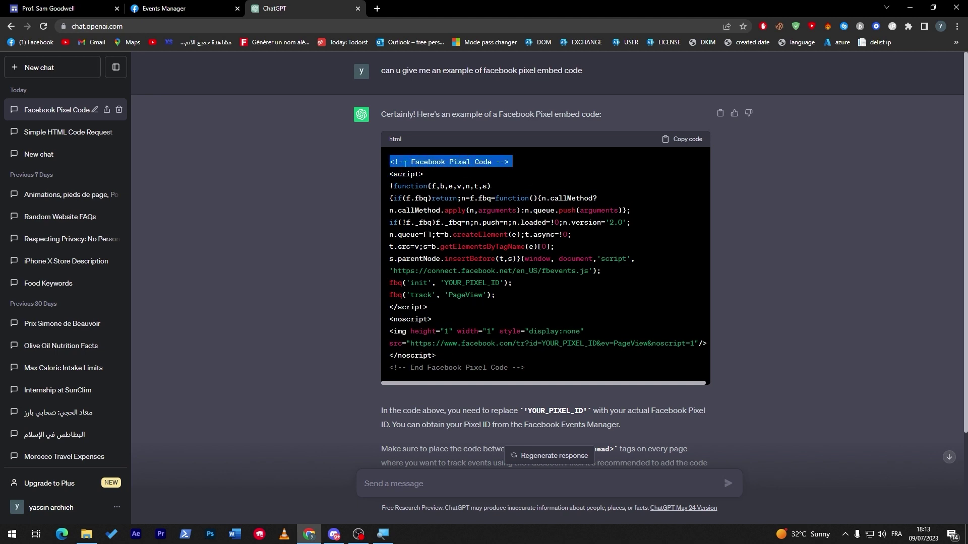
pyautogui.click(492, 366)
pyautogui.moveTo(525, 367); pyautogui.dragTo(388, 367)
pyautogui.click(530, 373)
pyautogui.moveTo(524, 367); pyautogui.dragTo(366, 168)
pyautogui.click(366, 168)
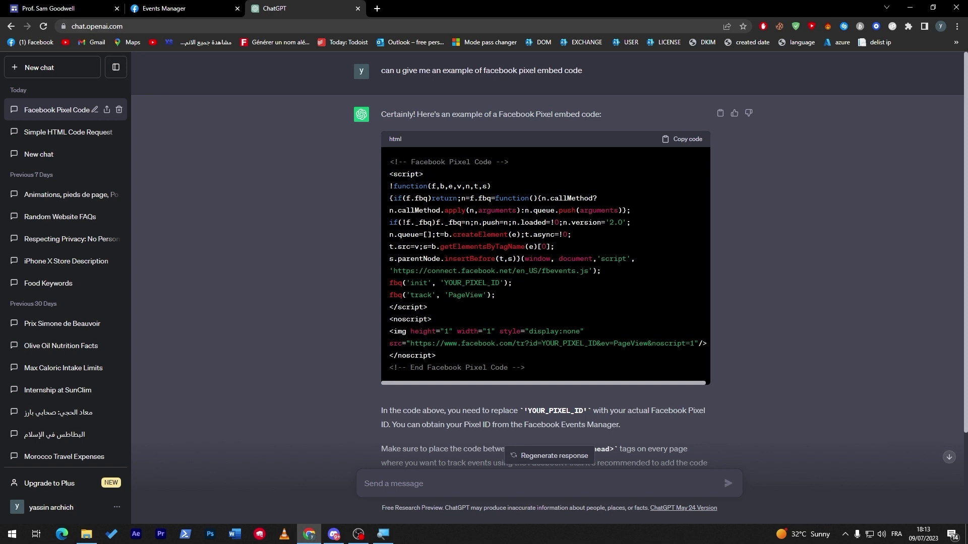
pyautogui.moveTo(449, 353); pyautogui.dragTo(405, 174)
pyautogui.click(383, 173)
pyautogui.click(444, 363)
pyautogui.click(479, 284)
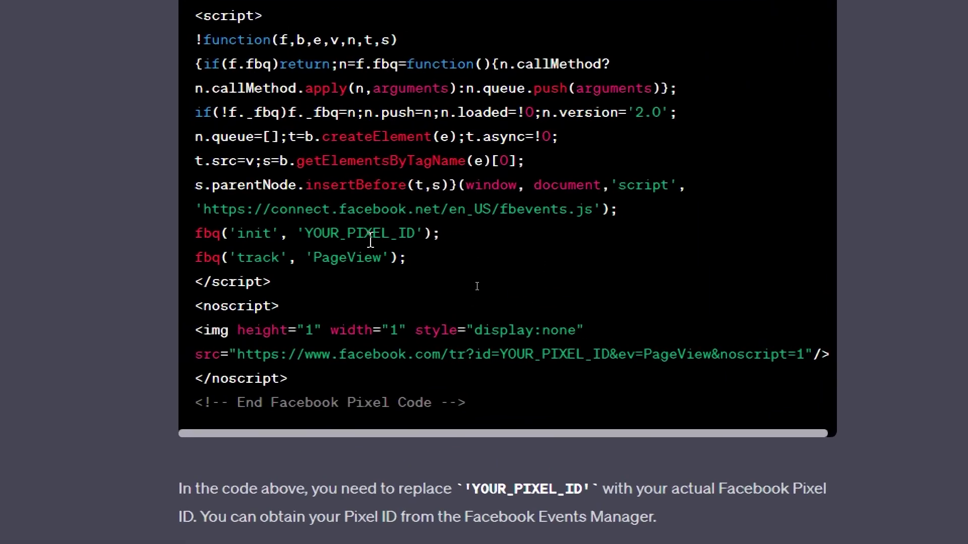
pyautogui.moveTo(309, 241); pyautogui.dragTo(423, 238)
pyautogui.click(428, 318)
pyautogui.moveTo(373, 257); pyautogui.dragTo(365, 258)
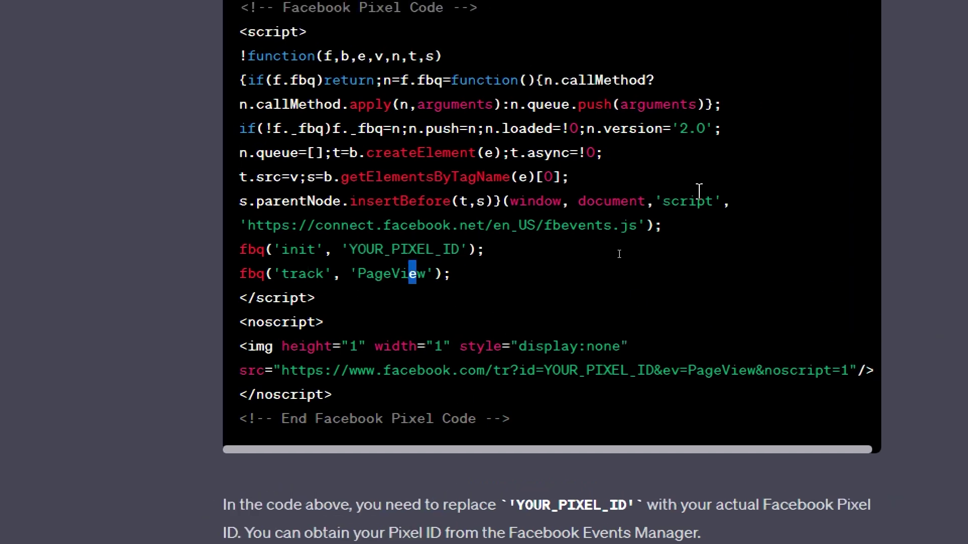
pyautogui.moveTo(521, 346); pyautogui.dragTo(544, 373)
pyautogui.click(607, 378)
pyautogui.moveTo(667, 370); pyautogui.dragTo(557, 372)
pyautogui.click(730, 370)
pyautogui.moveTo(714, 202); pyautogui.dragTo(605, 153)
pyautogui.scroll(2, 605, 153)
pyautogui.click(393, 204)
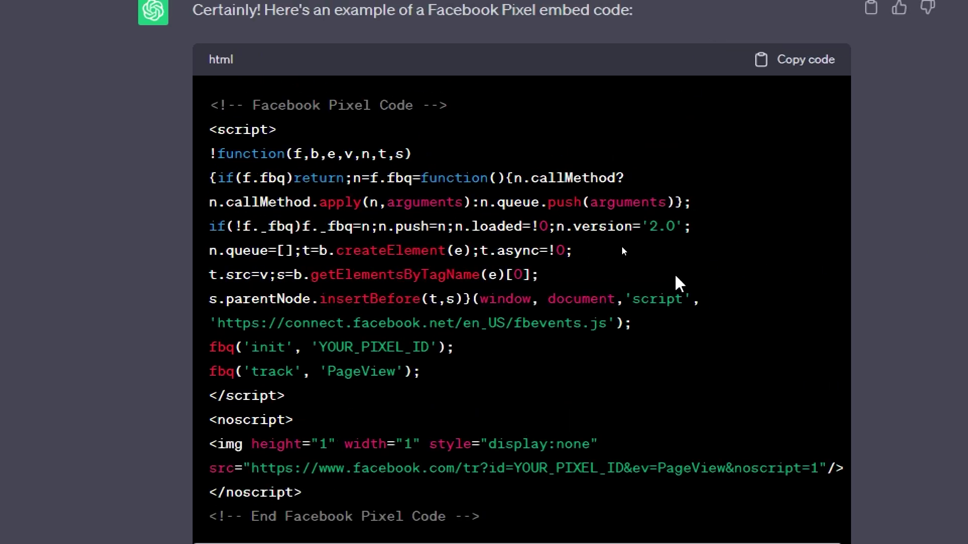
pyautogui.moveTo(383, 274); pyautogui.dragTo(226, 279)
pyautogui.click(525, 306)
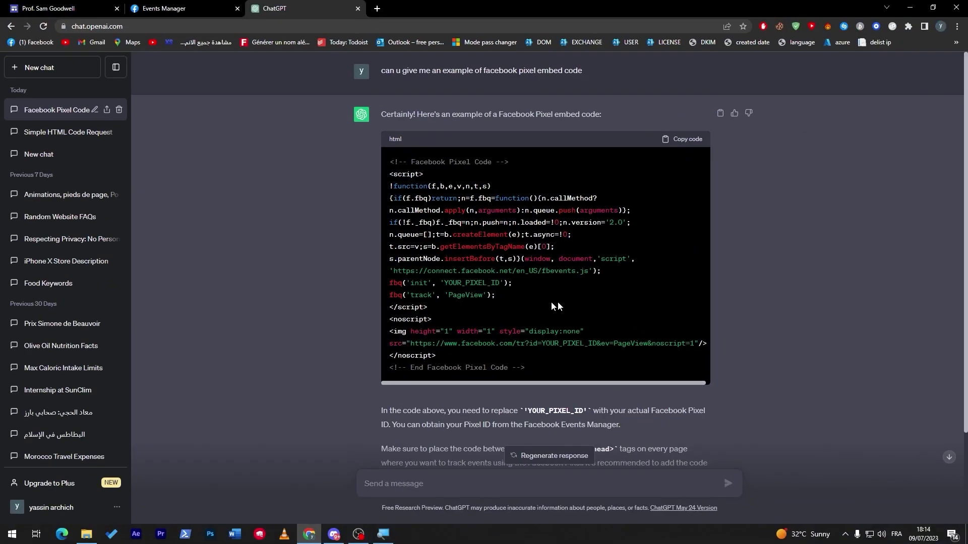
pyautogui.scroll(-3, 556, 306)
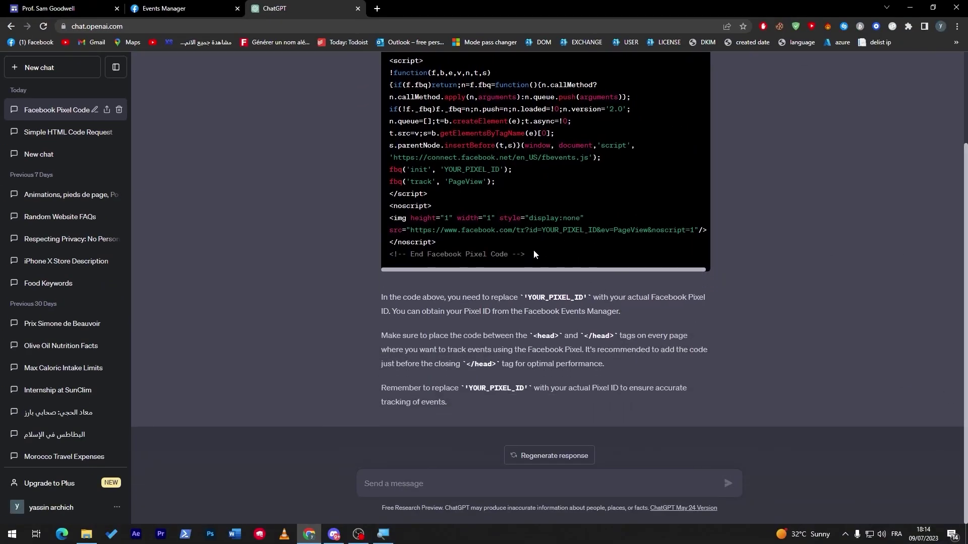
pyautogui.moveTo(533, 253); pyautogui.dragTo(440, 237)
pyautogui.click(440, 237)
pyautogui.scroll(2, 495, 187)
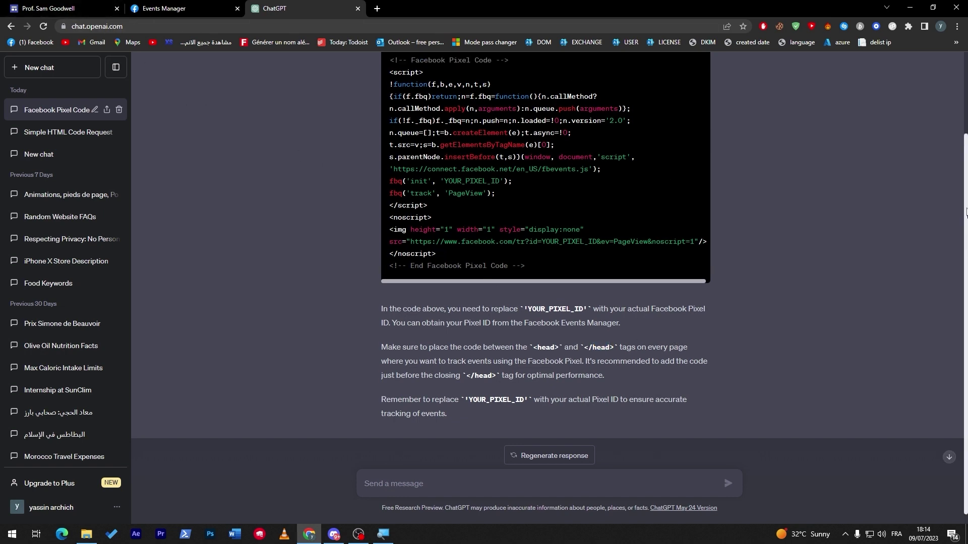
# Step: Insert the pasted Pixel embed on the Bio page and centre it in its section
pyautogui.click(60, 9)
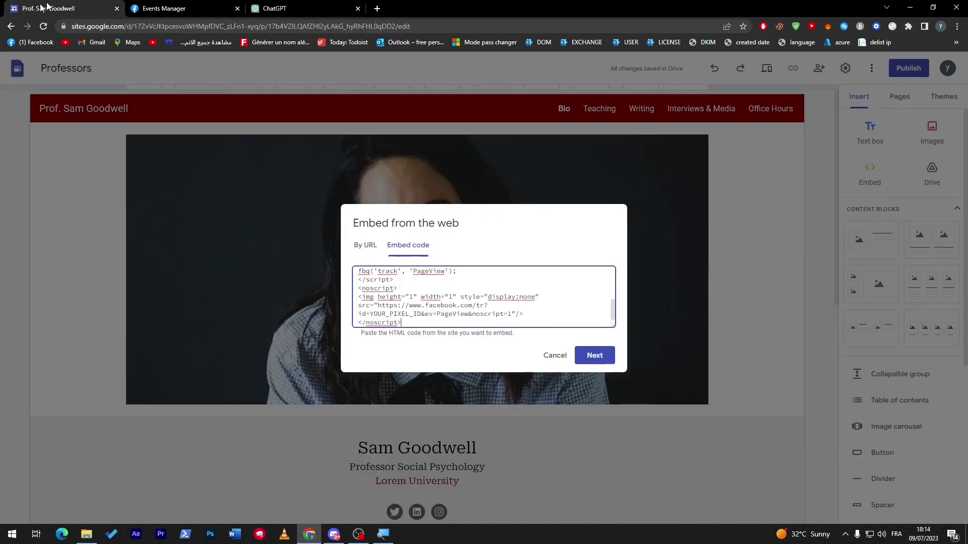
pyautogui.click(593, 352)
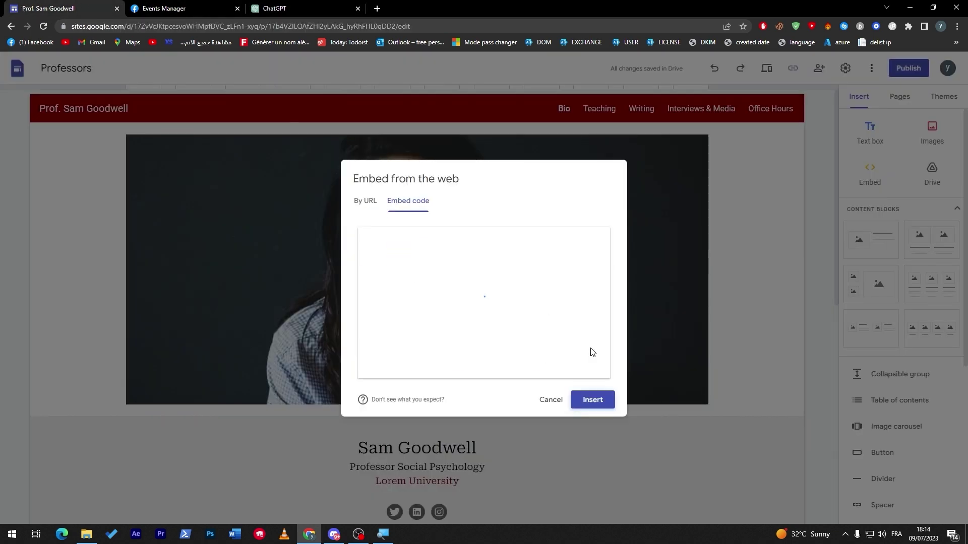
pyautogui.click(595, 399)
pyautogui.moveTo(403, 352); pyautogui.dragTo(501, 288)
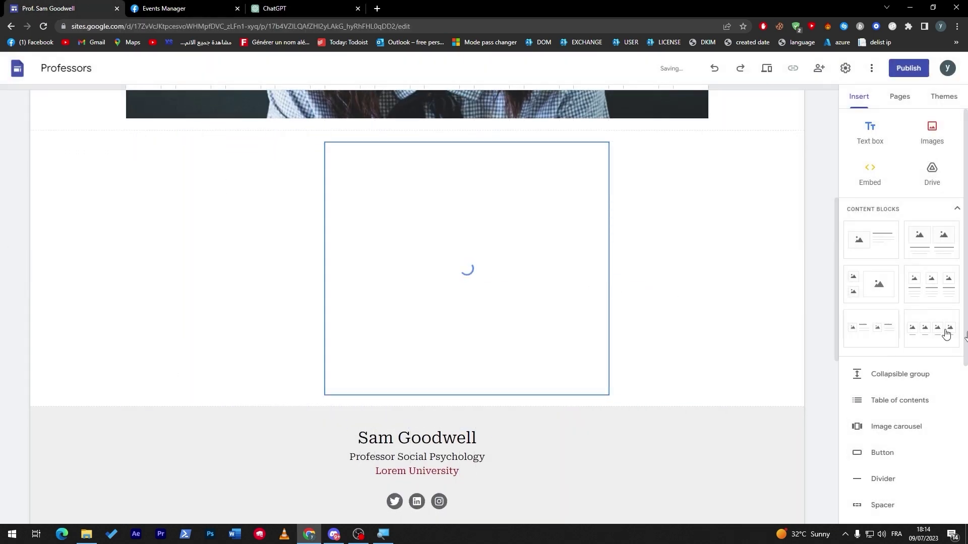
# Step: Add a Facebook Pixel embed code block to the Teaching page
pyautogui.click(899, 97)
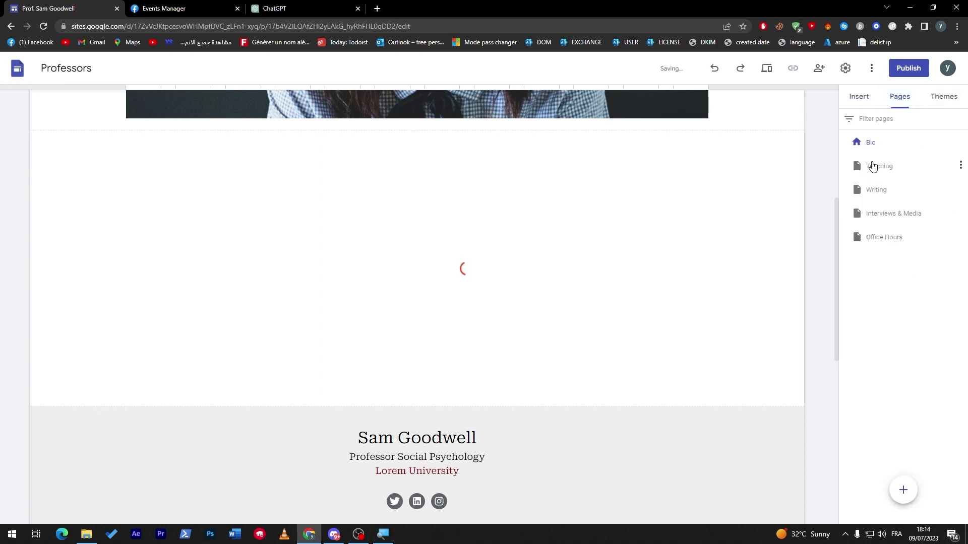
pyautogui.click(872, 166)
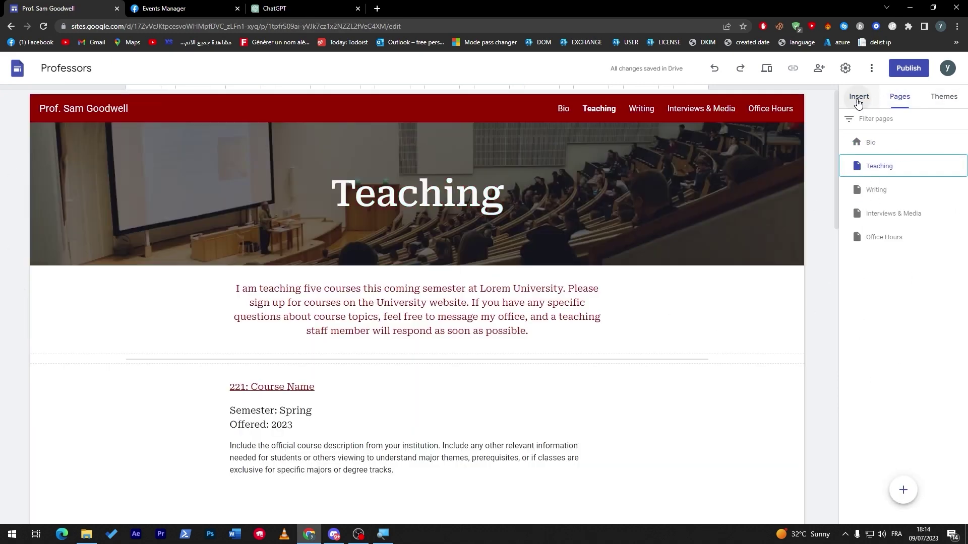
pyautogui.click(859, 97)
pyautogui.click(870, 174)
pyautogui.hotkey('ctrl', 'v')
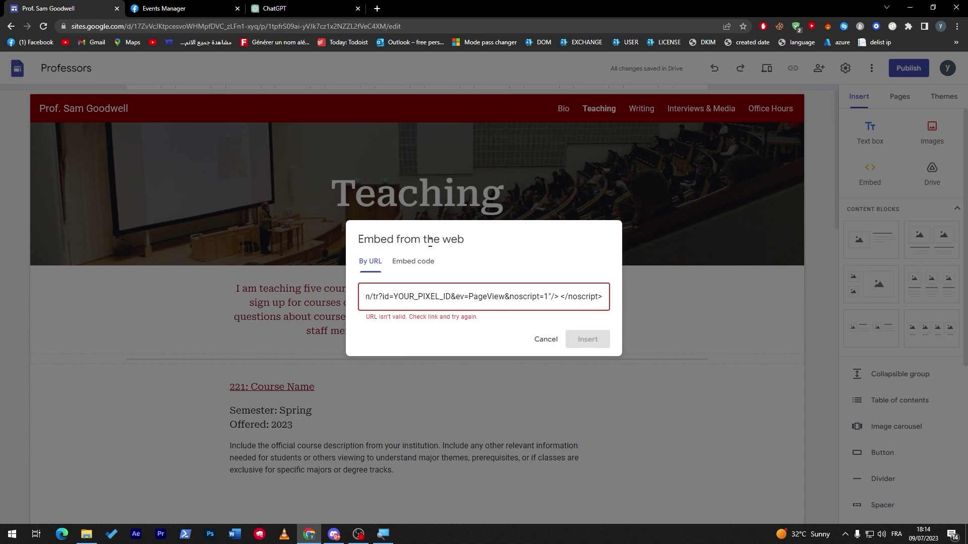
pyautogui.click(414, 261)
pyautogui.hotkey('ctrl', 'v')
pyautogui.click(588, 339)
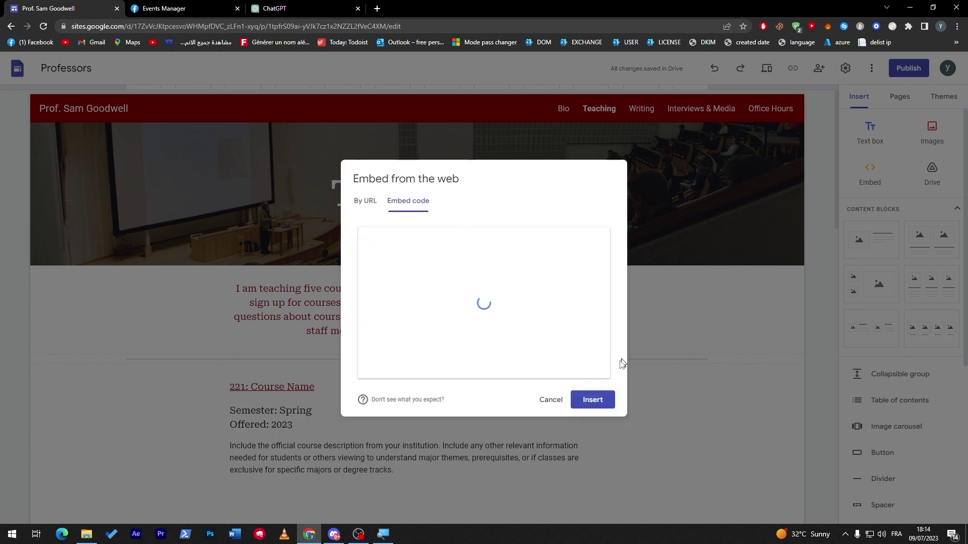
pyautogui.click(595, 401)
# Step: Open the Writing page from the Pages list, leaving its name unchanged
pyautogui.click(899, 97)
pyautogui.doubleClick(876, 190)
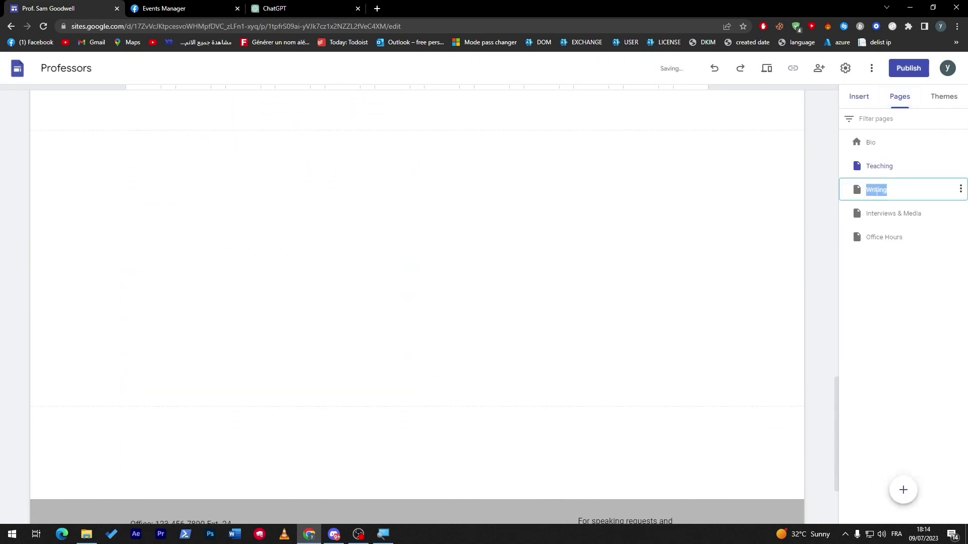
pyautogui.press('End')
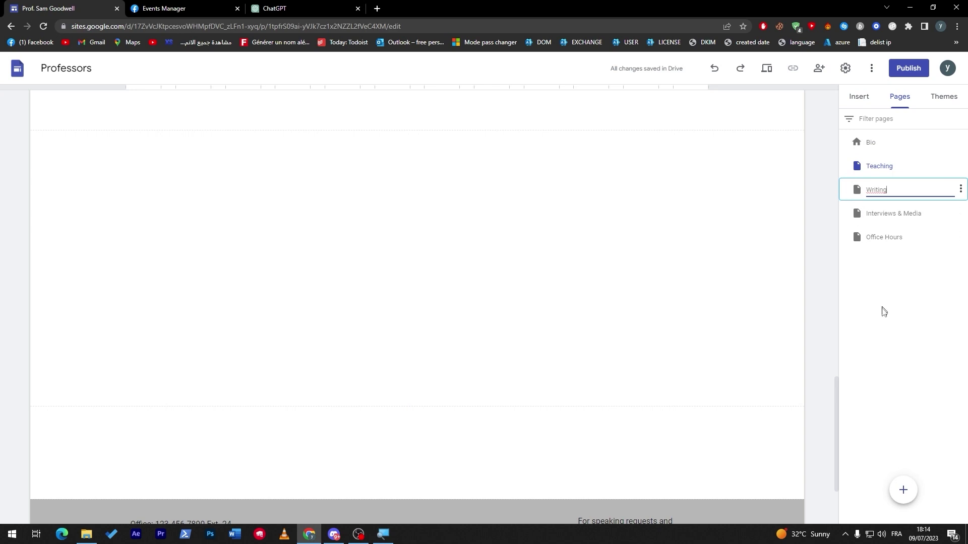
pyautogui.click(883, 311)
pyautogui.click(862, 195)
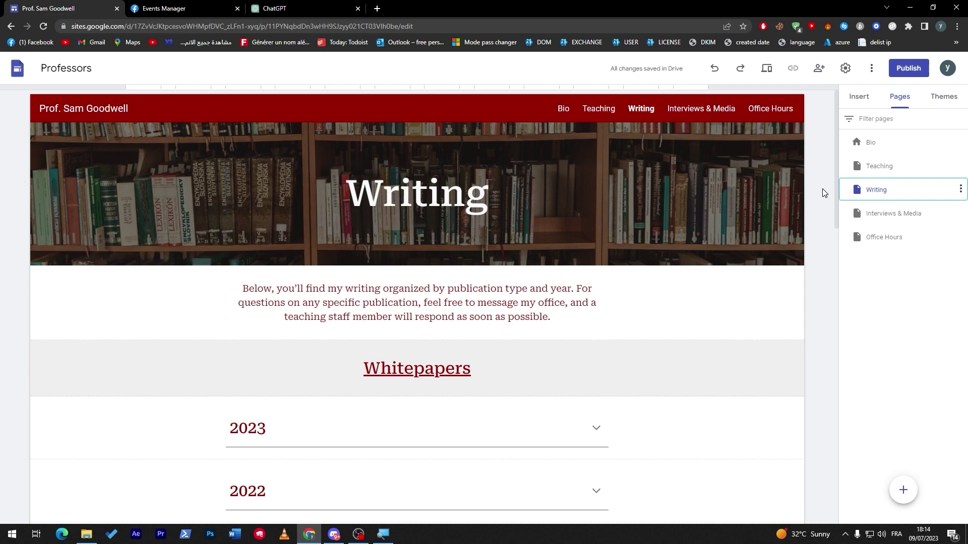
pyautogui.click(721, 131)
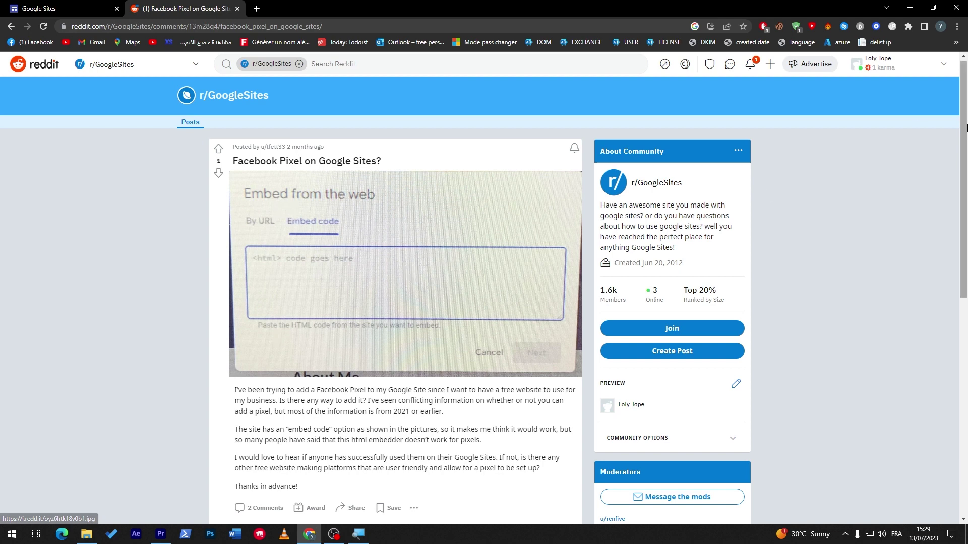
pyautogui.moveTo(960, 121); pyautogui.dragTo(959, 225)
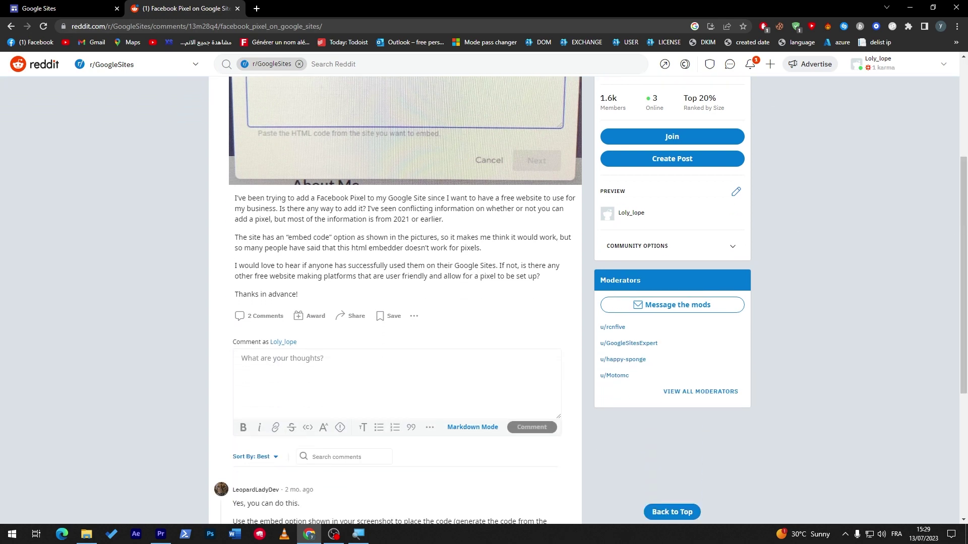
# Step: Highlight the post's opening question, then scroll to read the two replies about embedding the pixel
pyautogui.moveTo(247, 198); pyautogui.dragTo(384, 198)
pyautogui.click(384, 198)
pyautogui.scroll(-5, 924, 357)
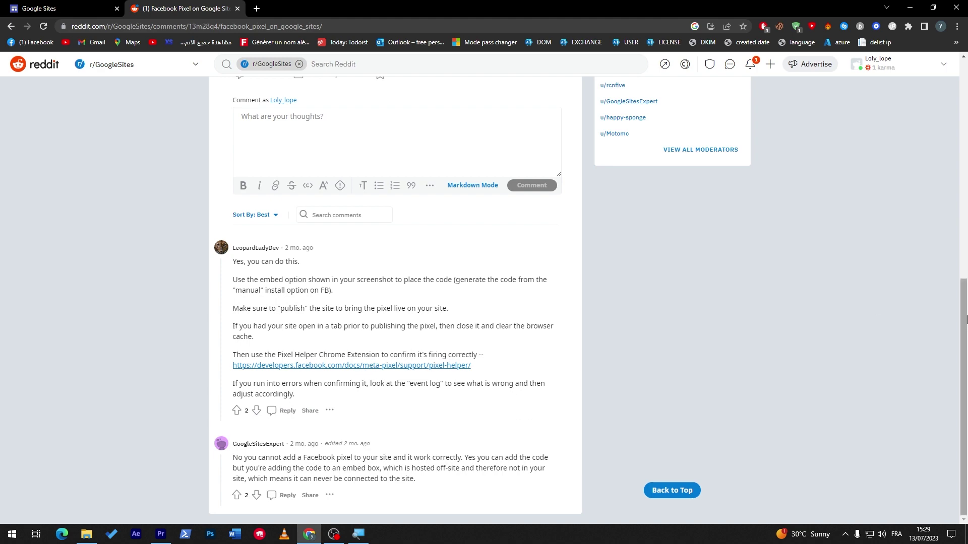
pyautogui.scroll(2, 826, 285)
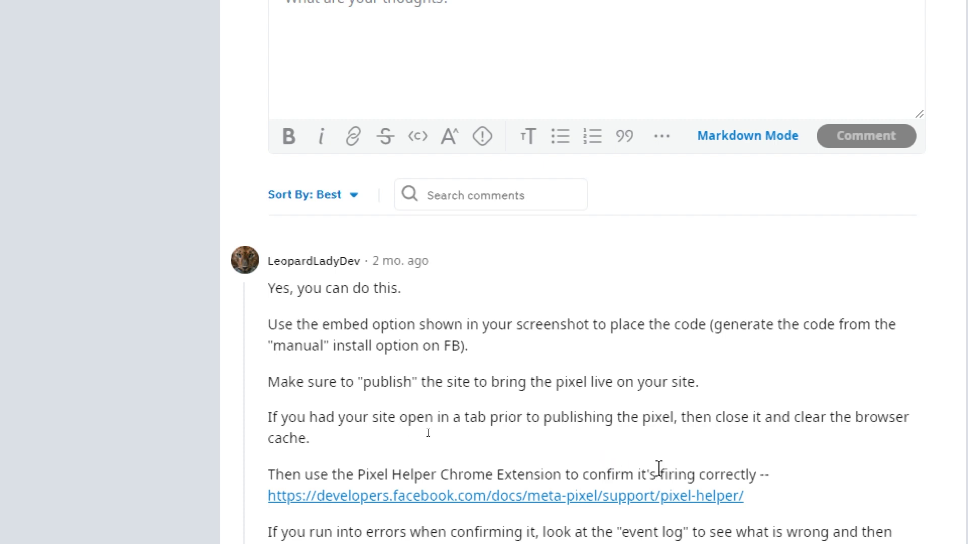
pyautogui.moveTo(324, 449)
pyautogui.mouseDown()
pyautogui.moveTo(234, 408)
pyautogui.moveTo(341, 449)
pyautogui.mouseUp()
pyautogui.click(345, 451)
pyautogui.moveTo(266, 421); pyautogui.dragTo(319, 443)
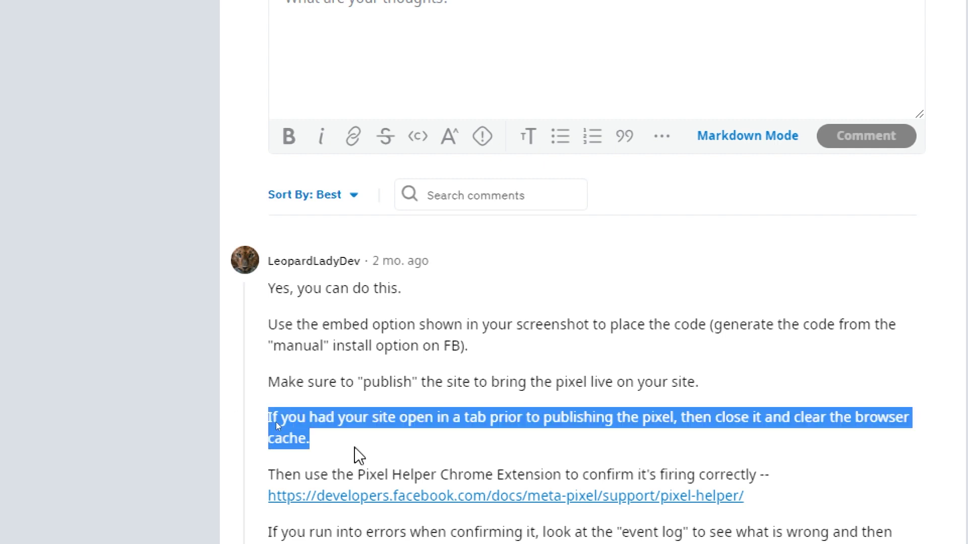
pyautogui.click(284, 331)
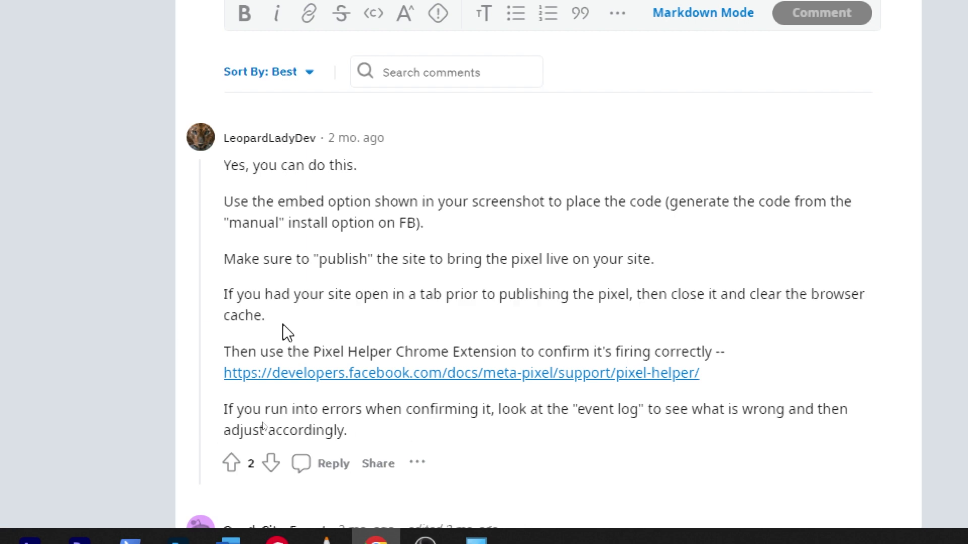
pyautogui.moveTo(277, 328); pyautogui.dragTo(217, 296)
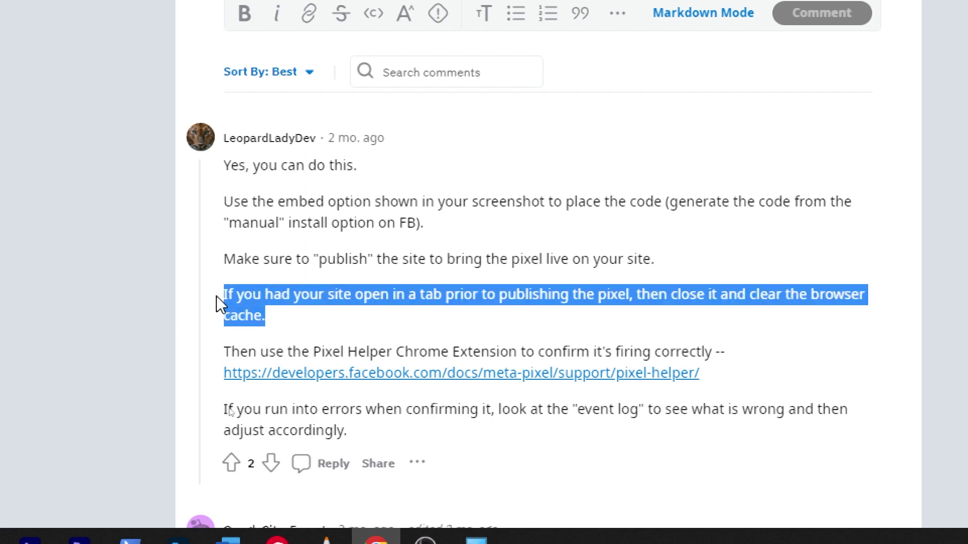
pyautogui.click(327, 353)
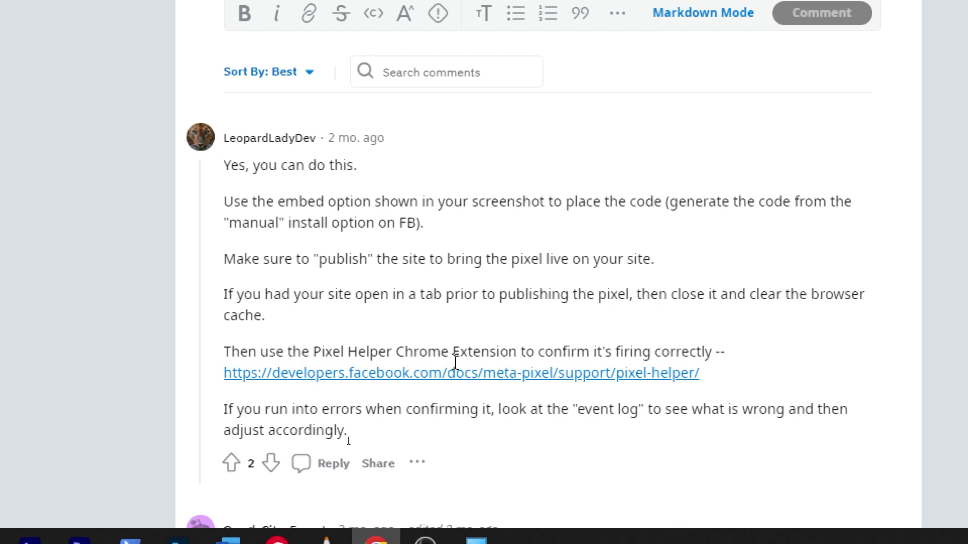